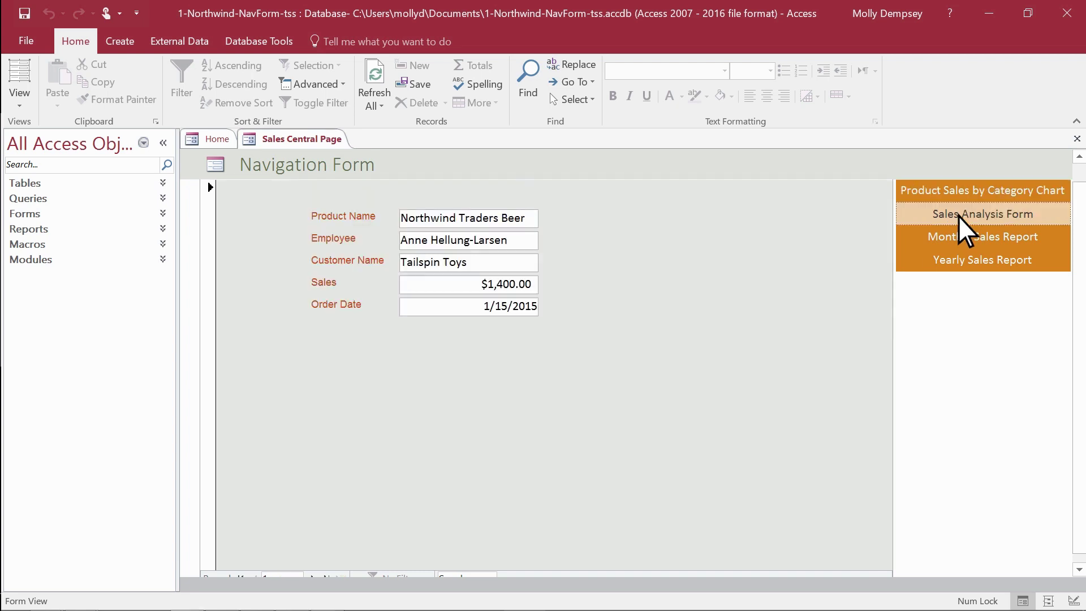
# Browse the navigation tabs, ending on Customer Central Page's Customer Phone Book report.
pyautogui.click(958, 241)
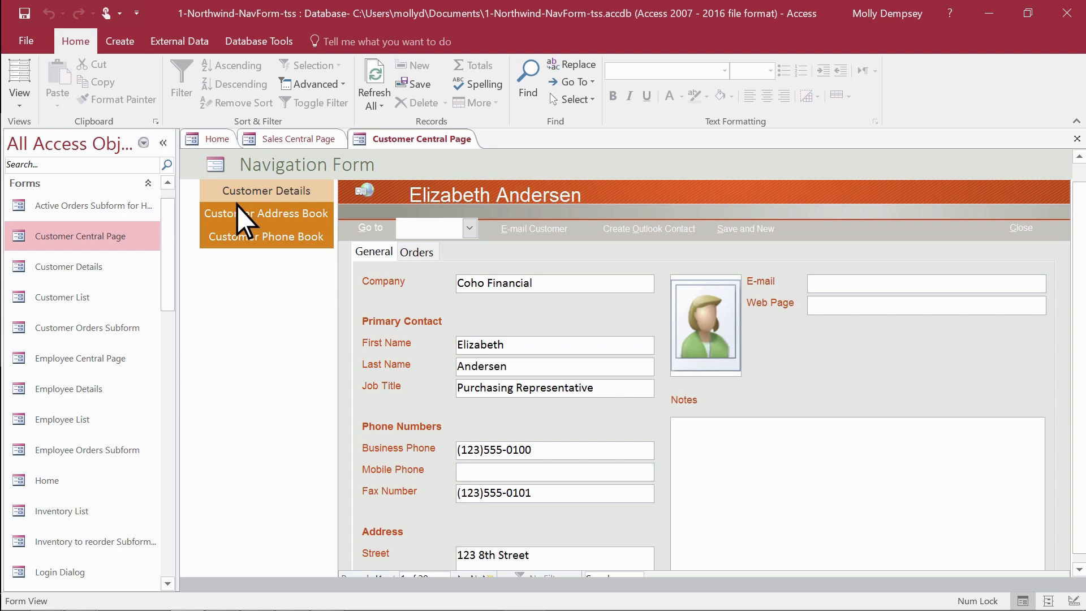
pyautogui.click(255, 215)
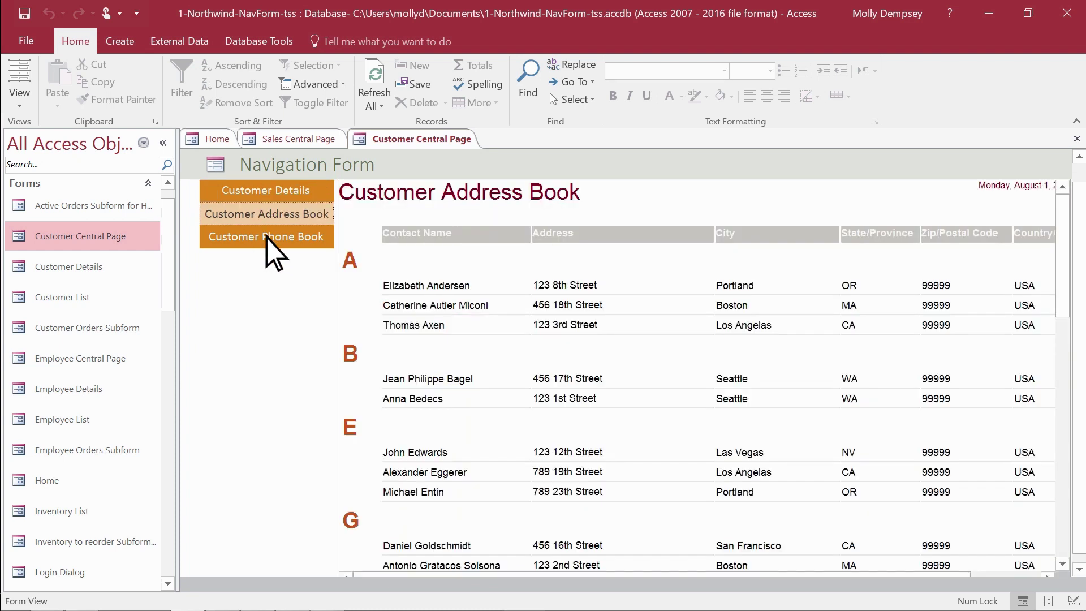
pyautogui.click(267, 240)
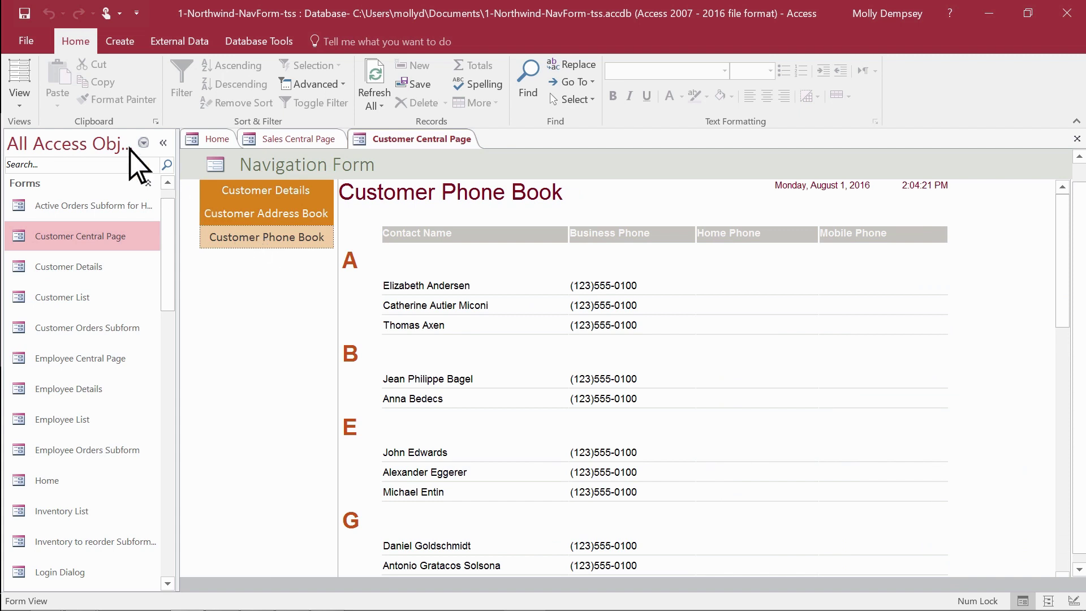
# Open 2-Northwind-NavForm-tss from the recent databases and log in.
pyautogui.click(29, 43)
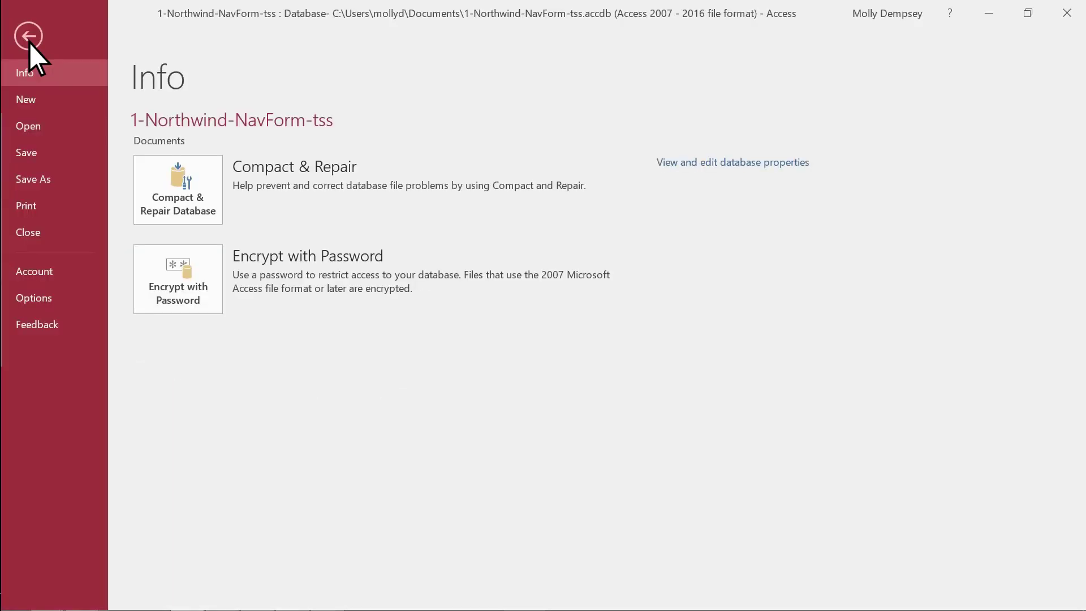
pyautogui.click(31, 130)
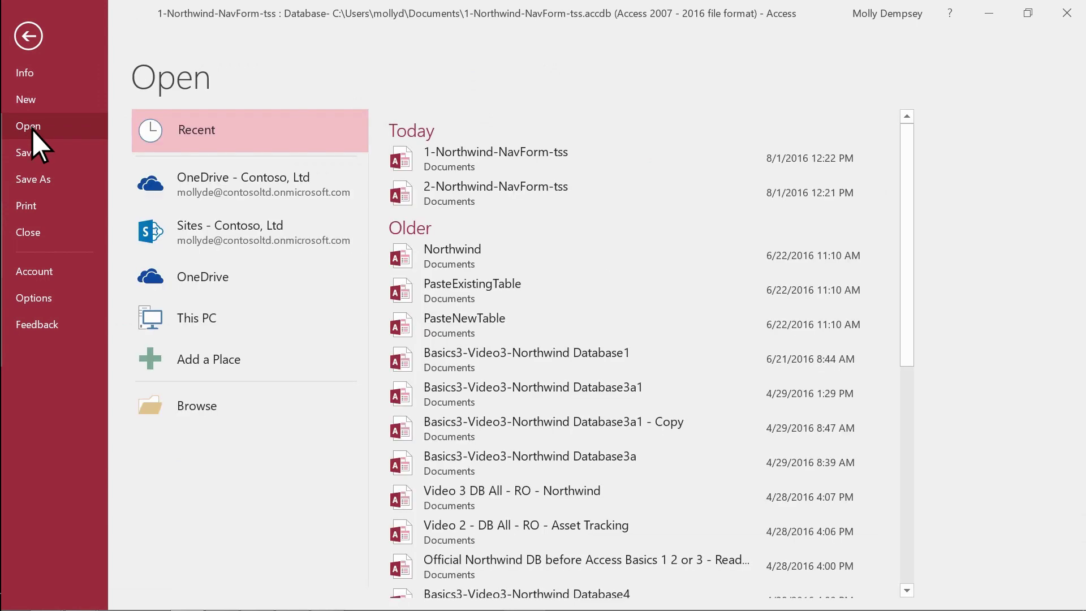
pyautogui.click(445, 194)
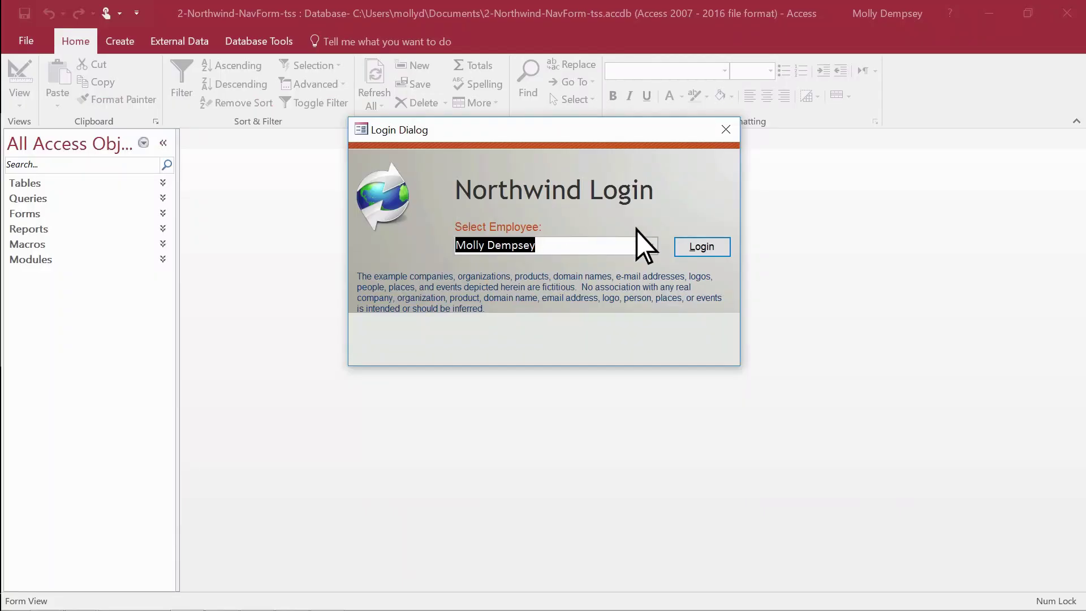
pyautogui.click(682, 246)
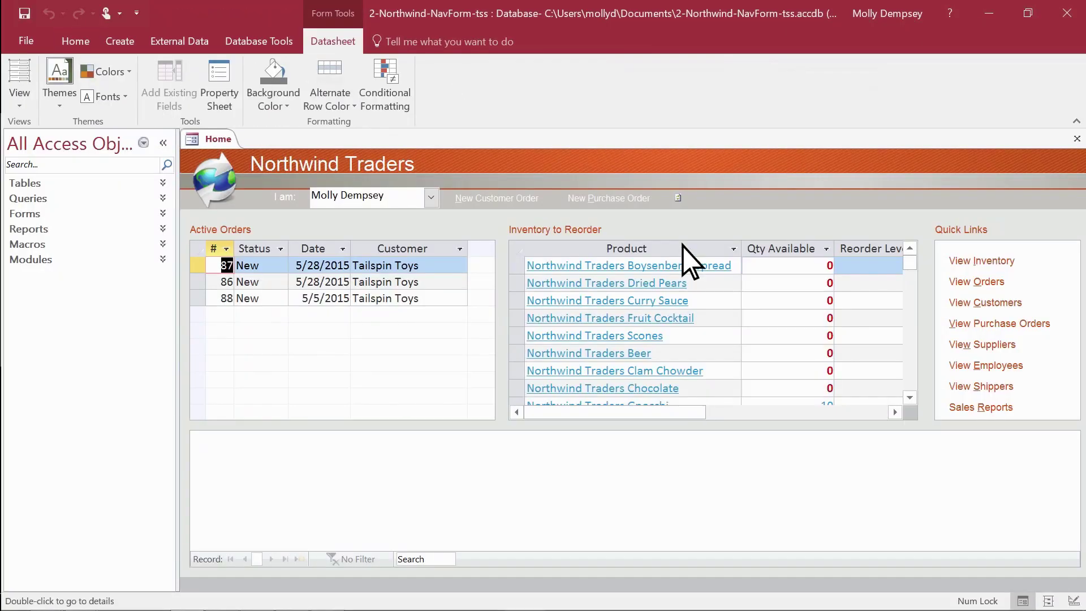
# Create a new Horizontal Tabs navigation form from the Create tab.
pyautogui.click(120, 46)
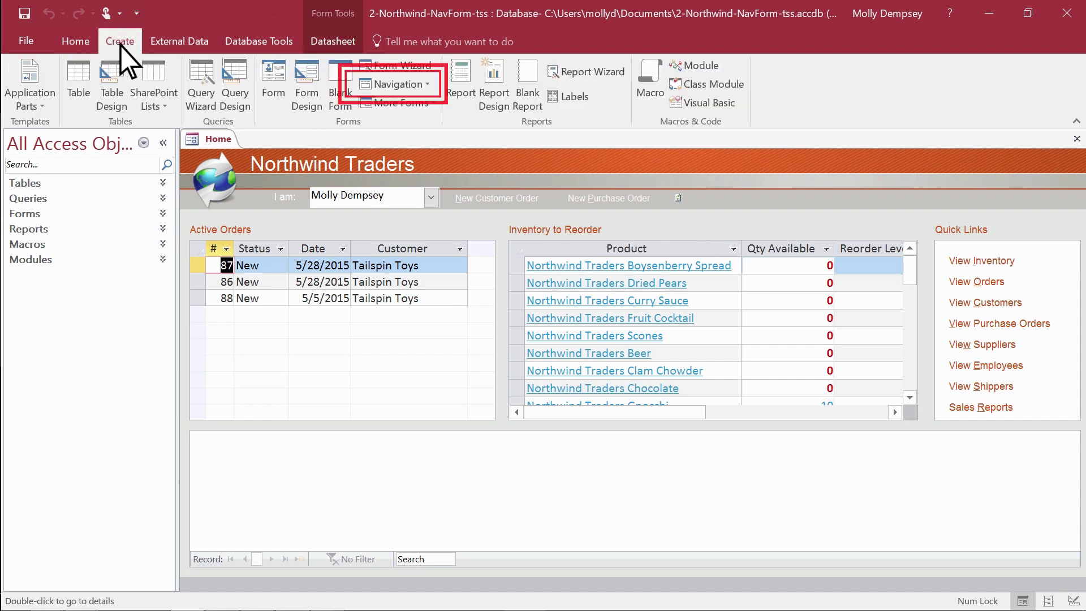
pyautogui.click(378, 88)
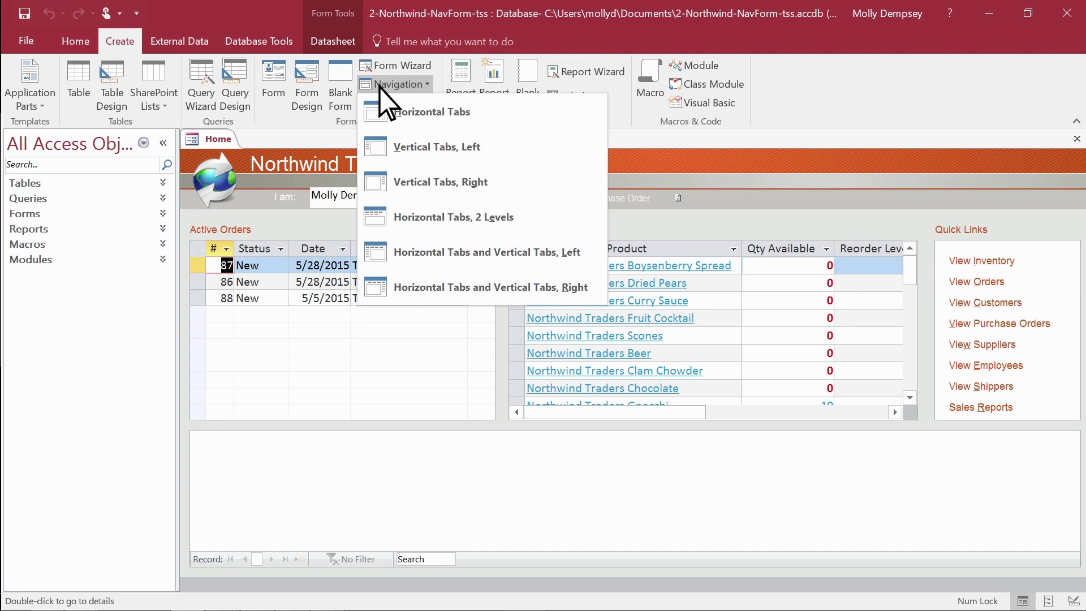
pyautogui.click(380, 117)
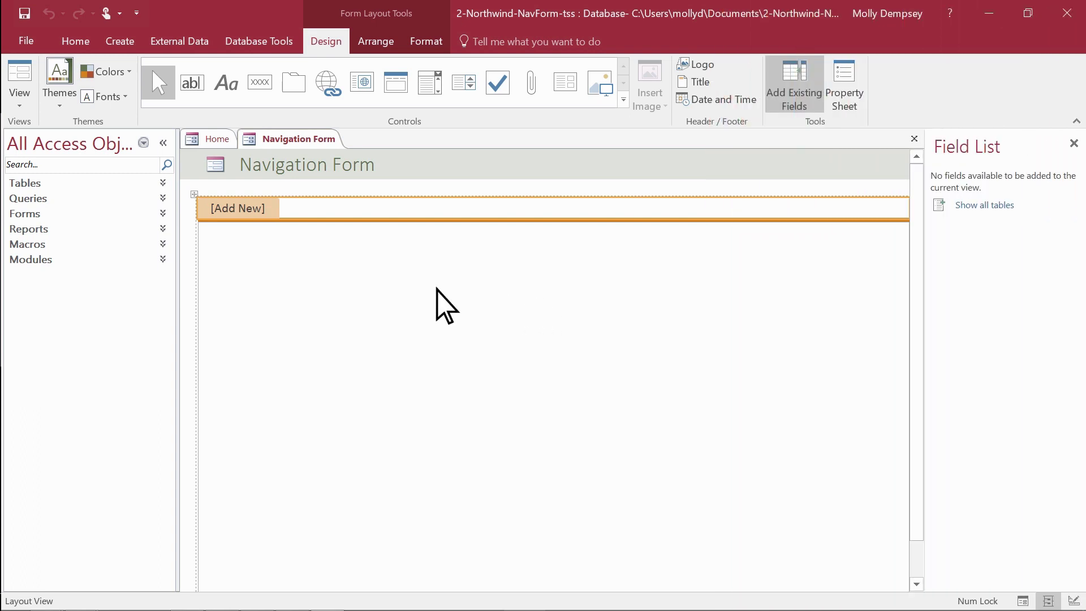
# Add the Employee List and Employee Details forms as navigation tabs.
pyautogui.click(163, 213)
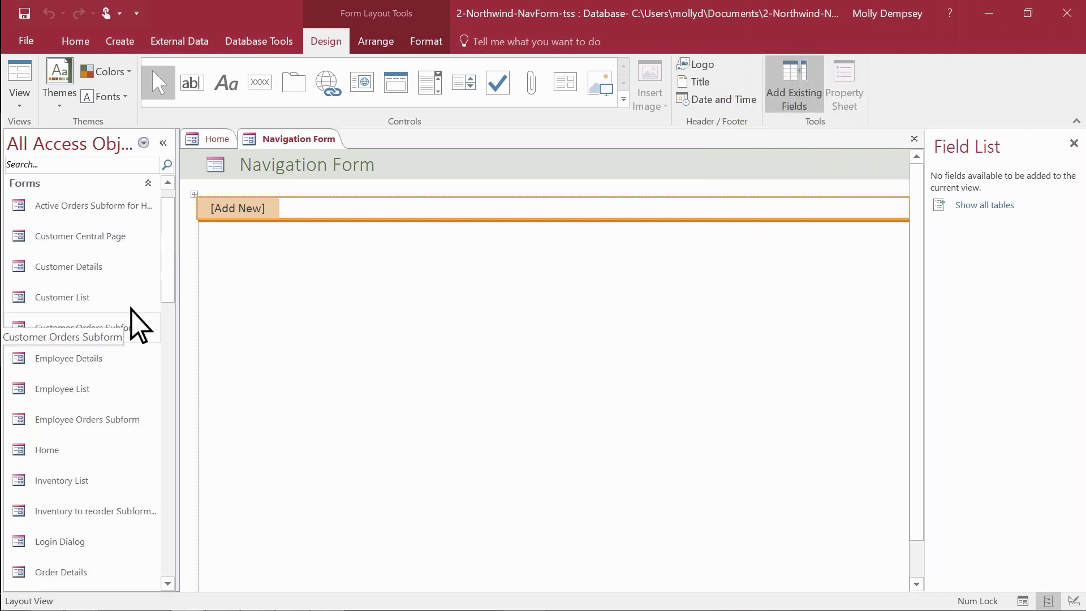
pyautogui.click(110, 391)
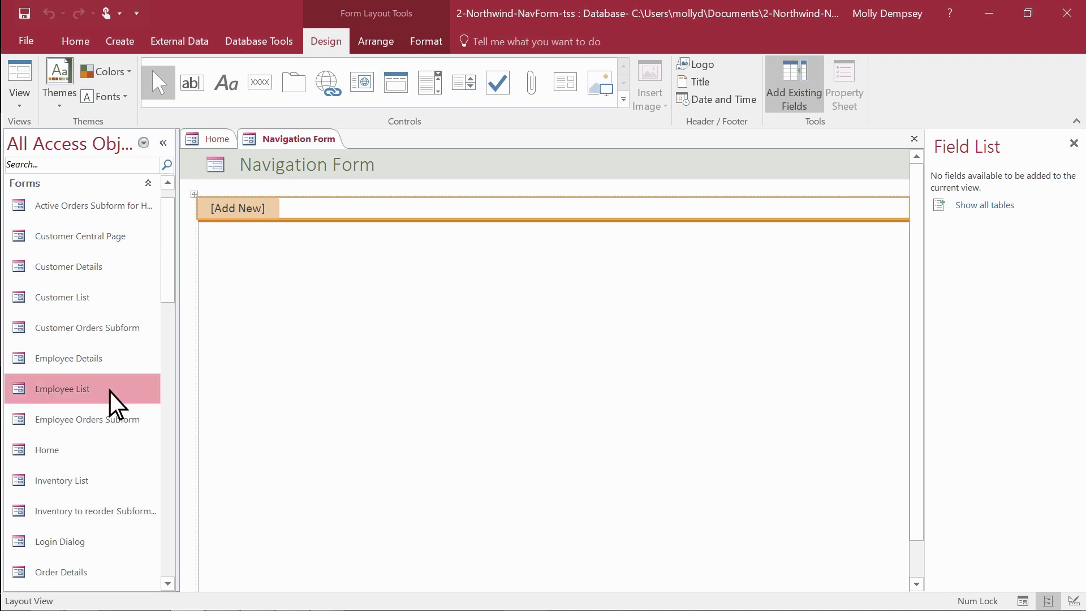
pyautogui.moveTo(111, 391); pyautogui.dragTo(231, 211)
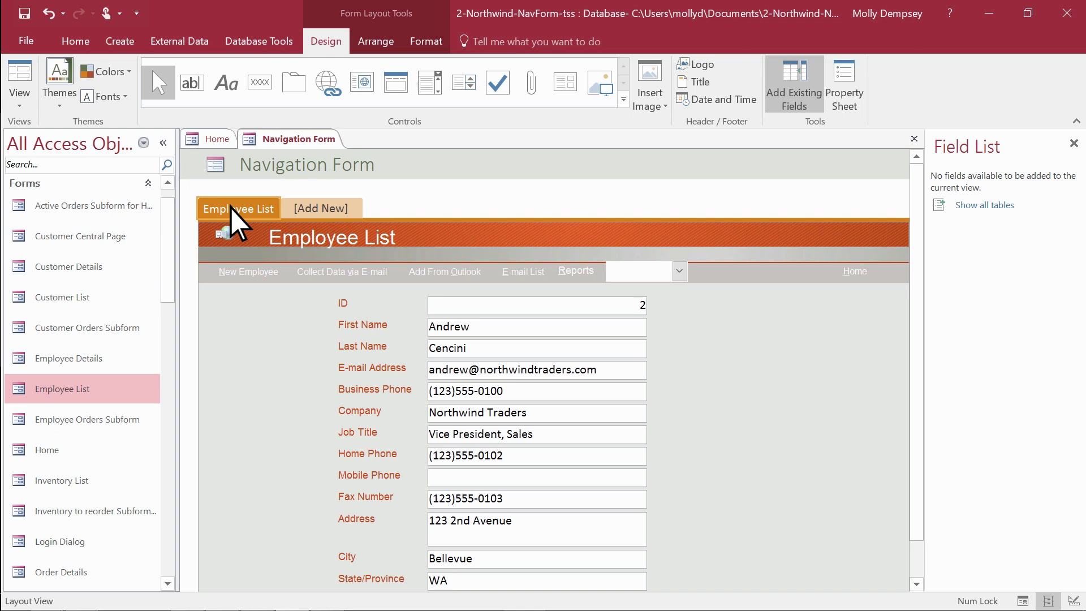
pyautogui.click(96, 365)
pyautogui.moveTo(95, 366); pyautogui.dragTo(317, 208)
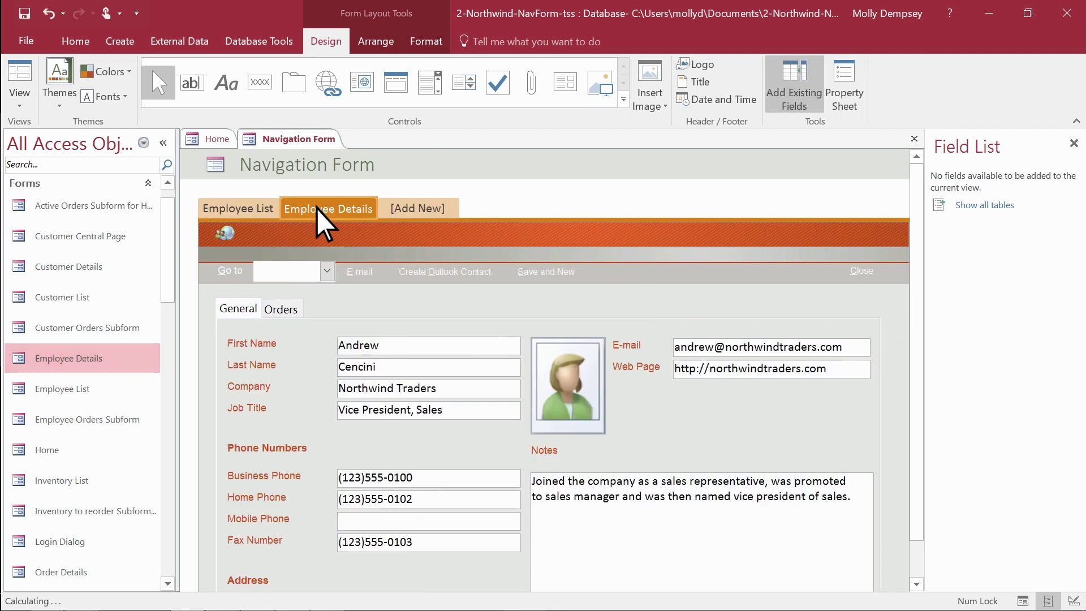
# Add the Employee Phone Book report as another navigation tab.
pyautogui.click(149, 183)
pyautogui.click(162, 229)
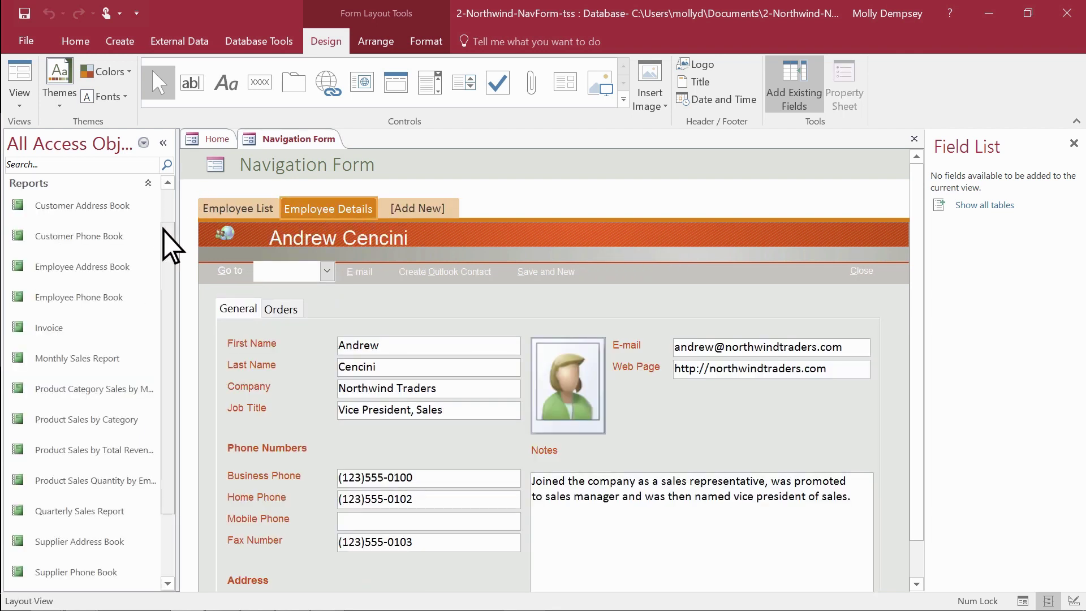
pyautogui.click(72, 300)
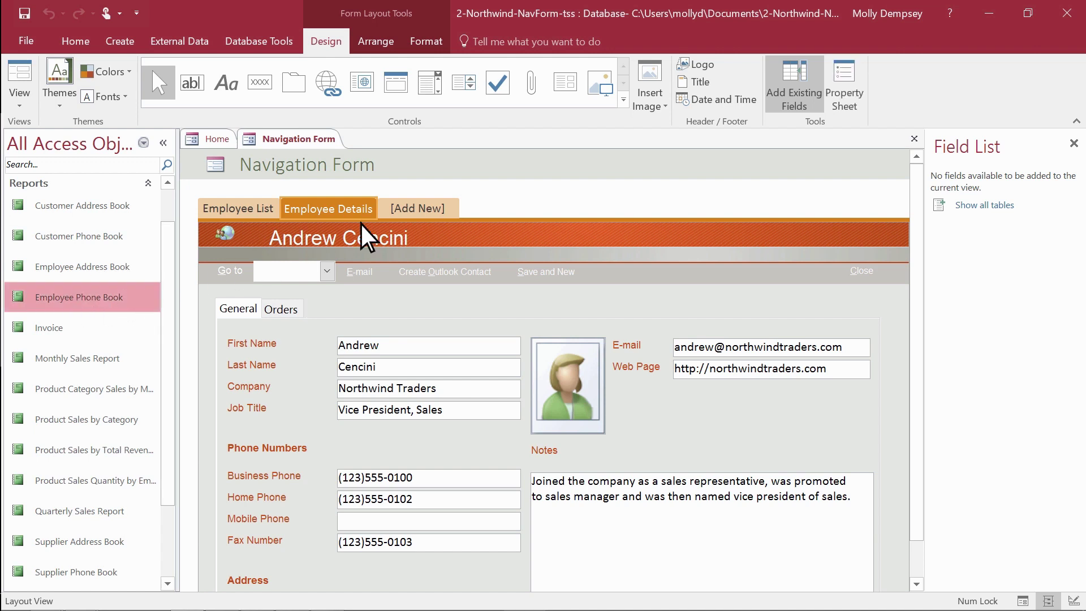
pyautogui.moveTo(419, 207); pyautogui.dragTo(420, 207)
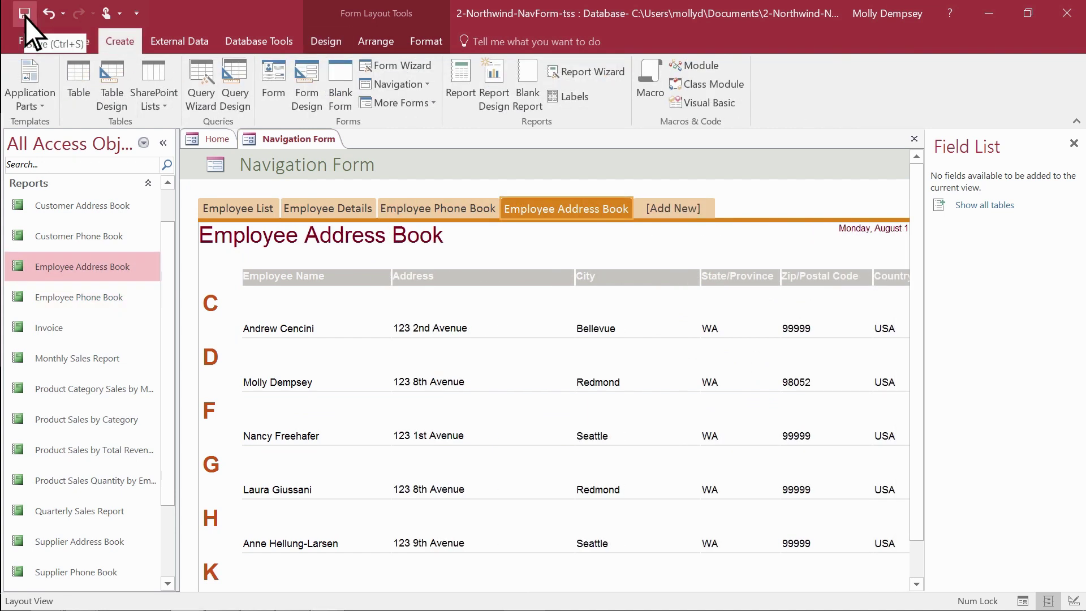
# Save the navigation form as 'Employee Central Page' and expand the Forms list.
pyautogui.click(25, 13)
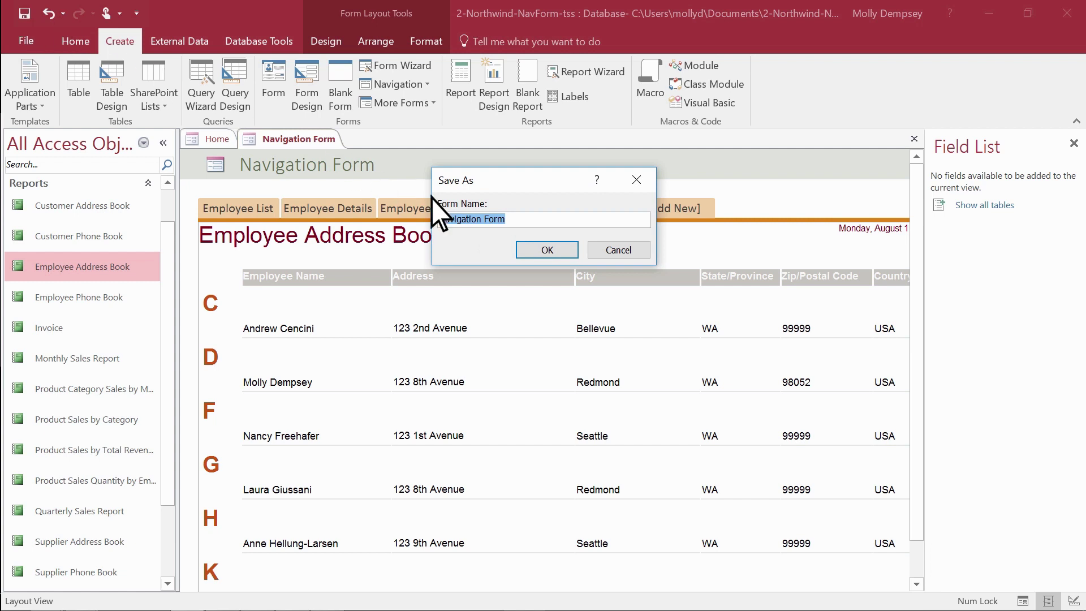
pyautogui.write('Employee Central Page')
pyautogui.click(544, 249)
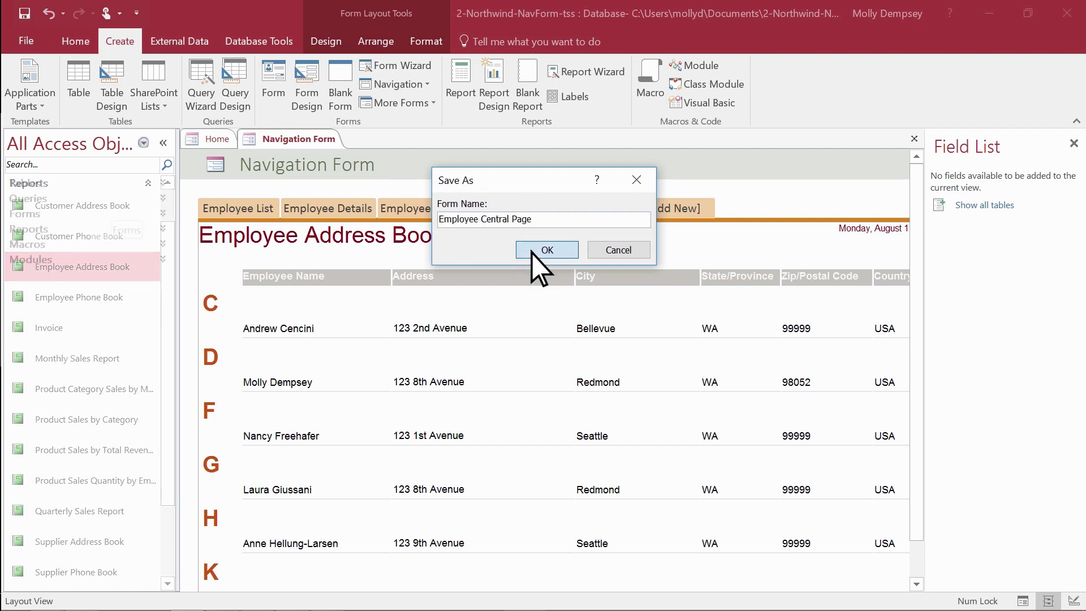
pyautogui.click(164, 215)
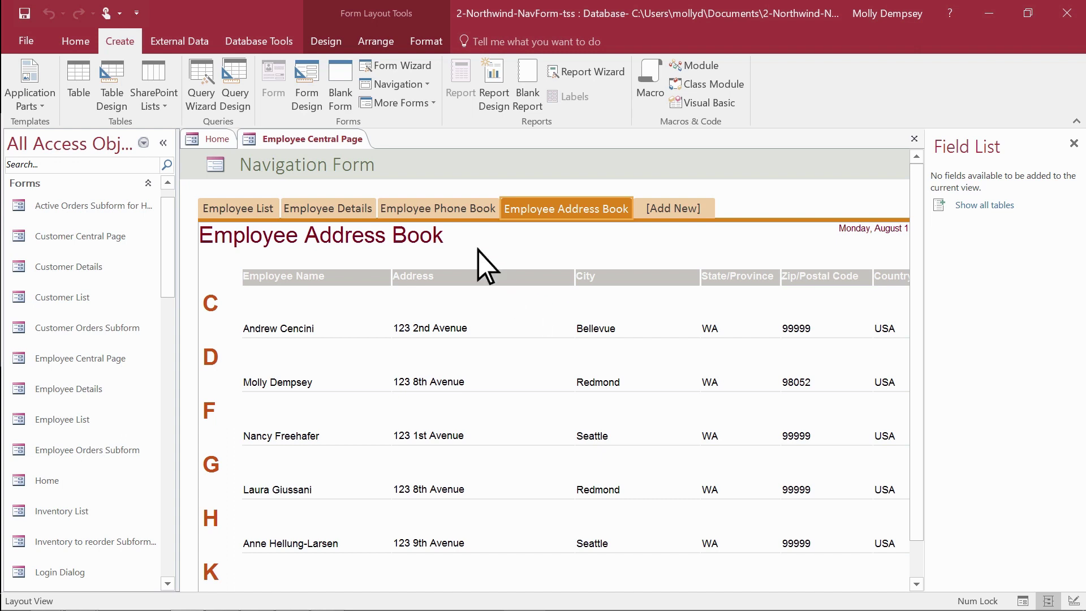
# Replace the 'Navigation Form' title label with 'Employee forms and reports'.
pyautogui.click(418, 170)
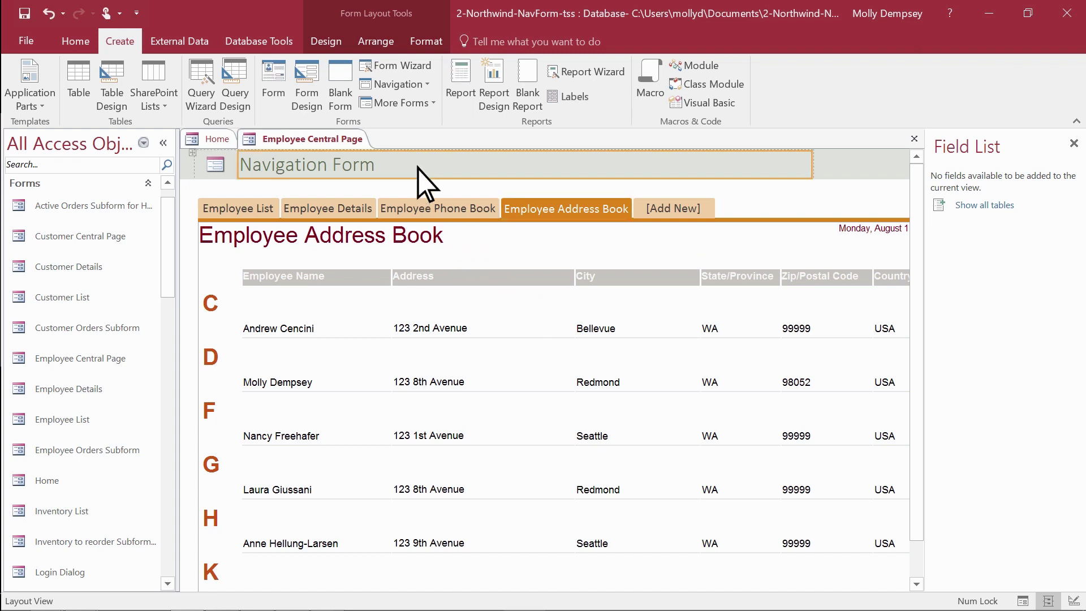
pyautogui.click(418, 169)
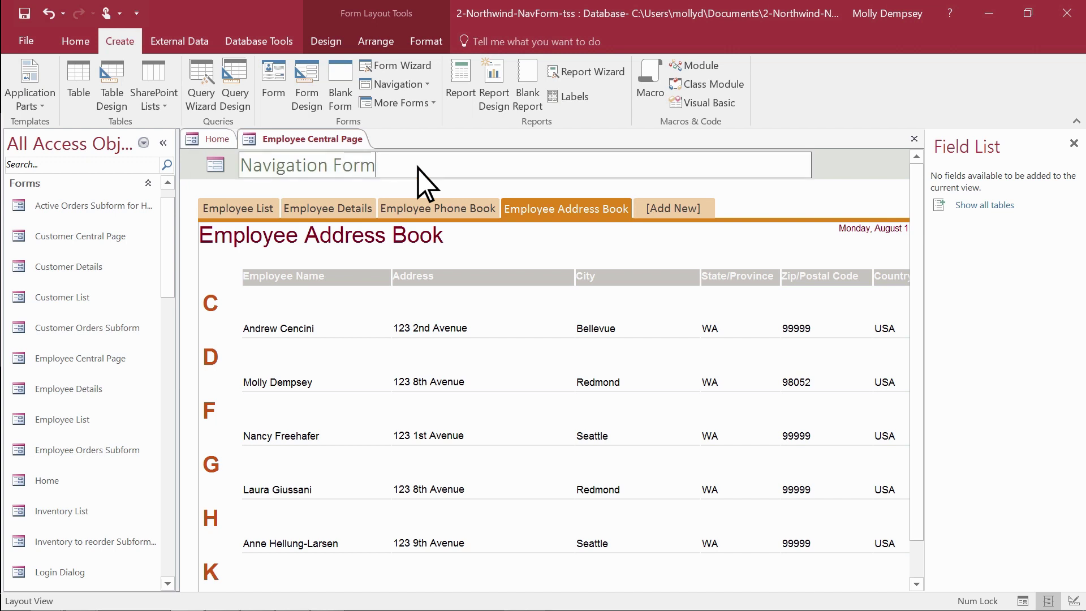
pyautogui.hotkey('ctrl', 'a')
pyautogui.write('Employee forms and reports')
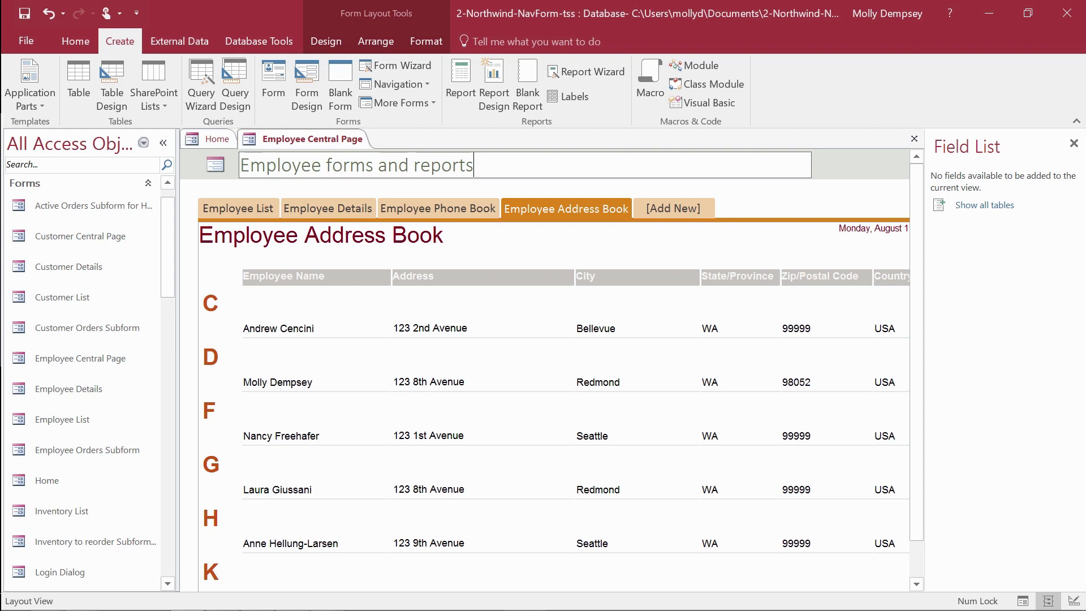
pyautogui.press('Return')
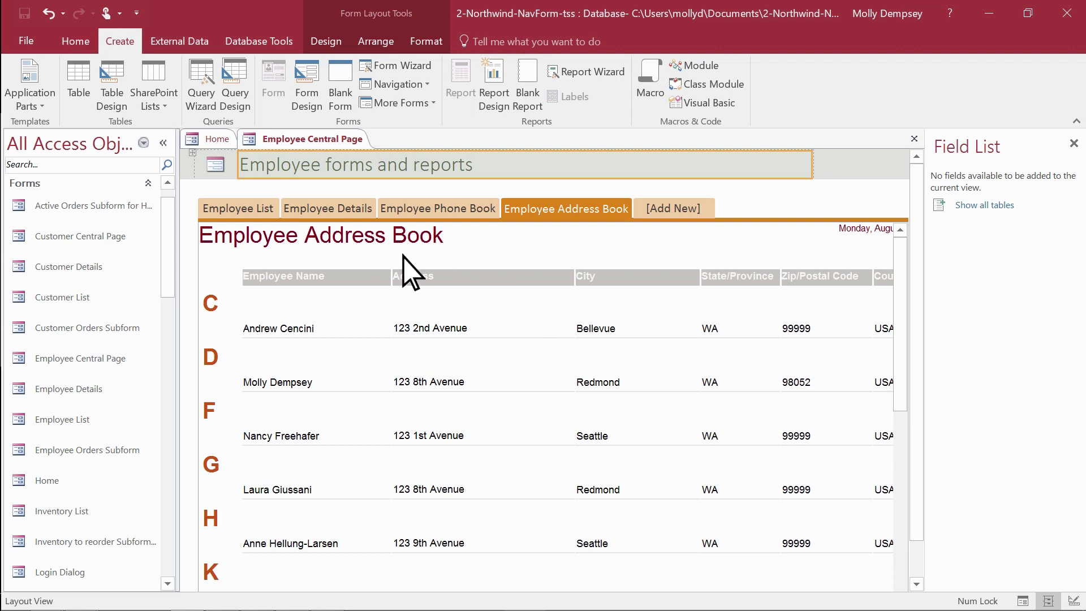
# Set the form's Caption property to 'Employee Central' and close the Property Sheet.
pyautogui.rightClick(218, 166)
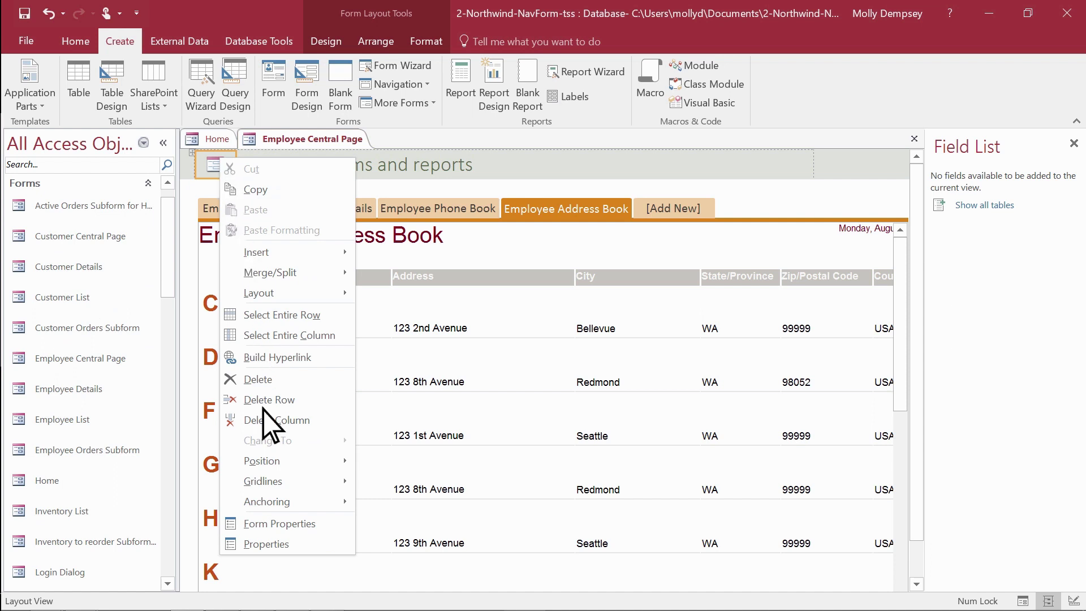
pyautogui.click(262, 527)
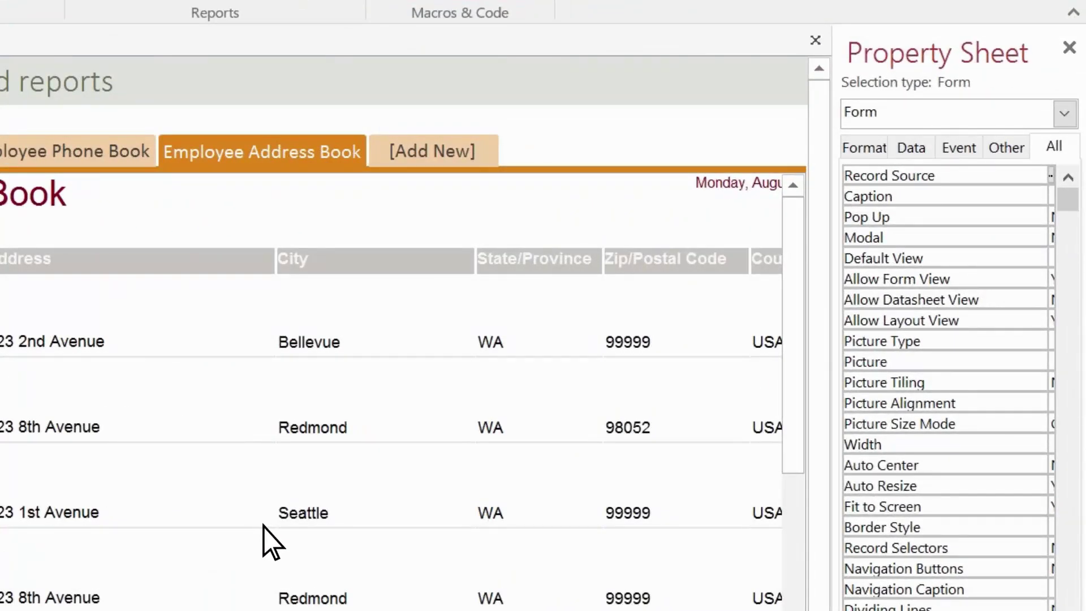
pyautogui.moveTo(829, 352); pyautogui.dragTo(687, 352)
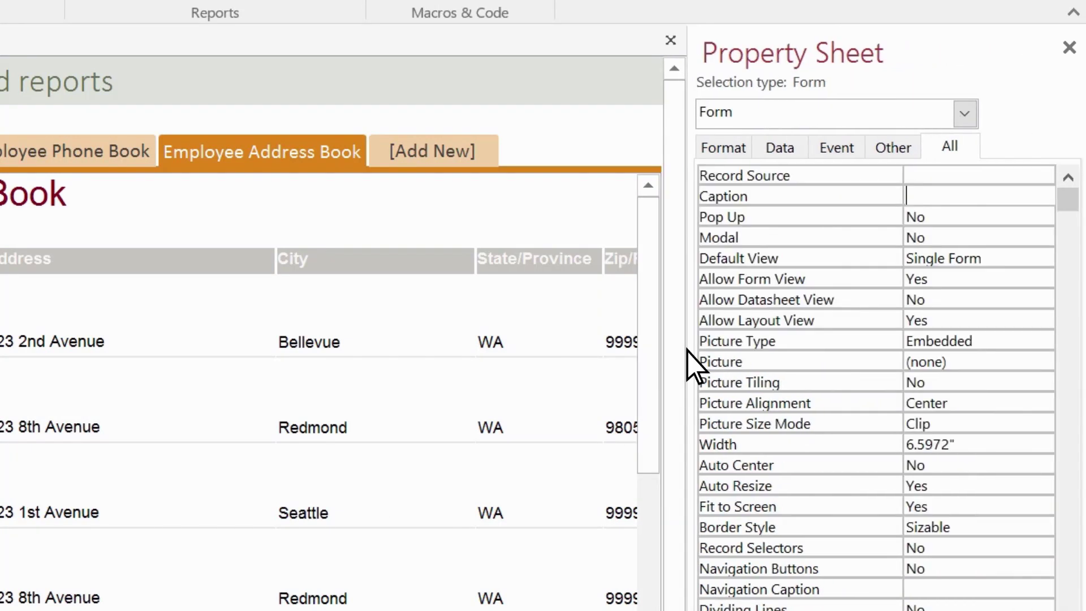
pyautogui.click(923, 196)
pyautogui.write('Employee Central')
pyautogui.press('Return')
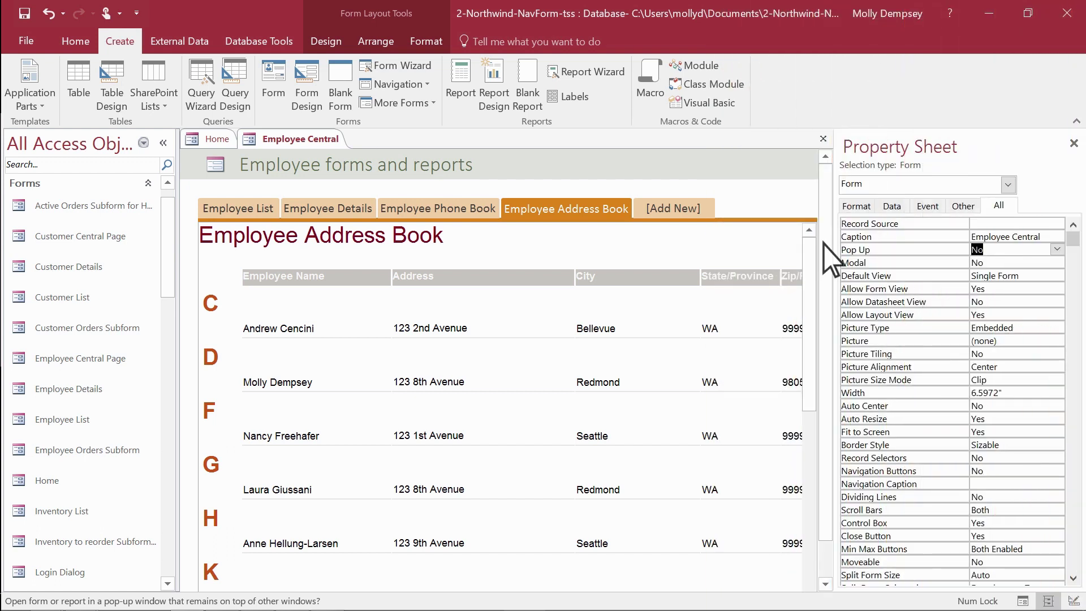
pyautogui.click(1073, 143)
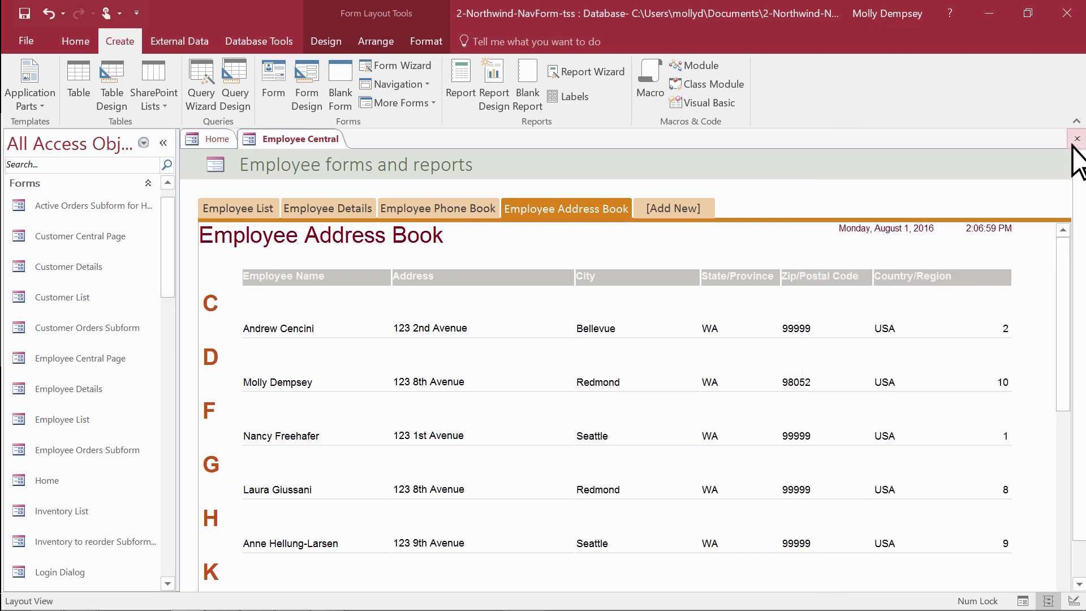
# Apply the first Office theme and the Yellow colour scheme to the form.
pyautogui.click(326, 42)
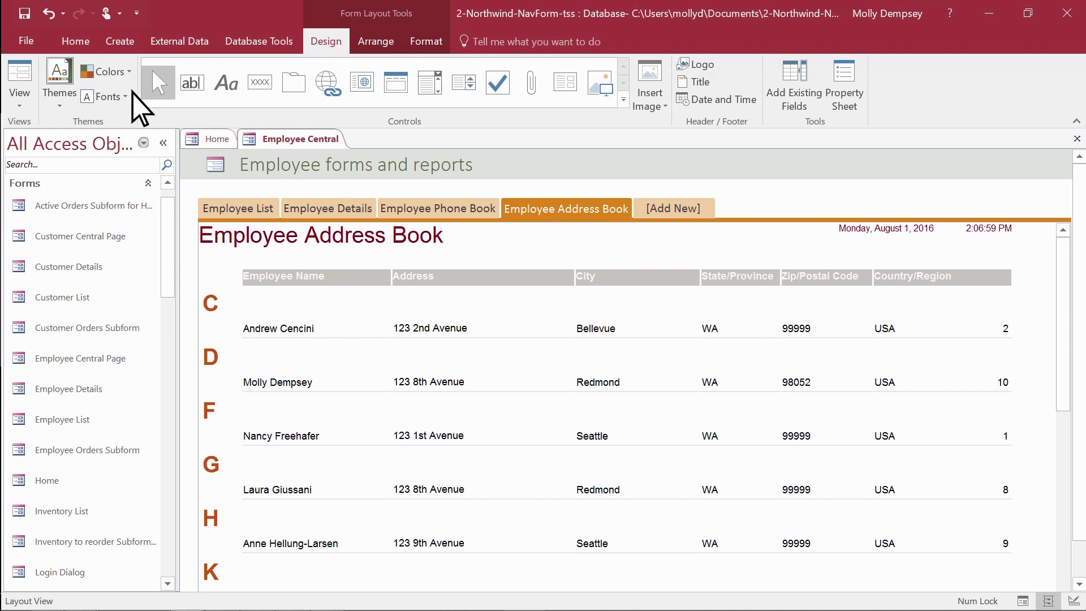
pyautogui.click(60, 101)
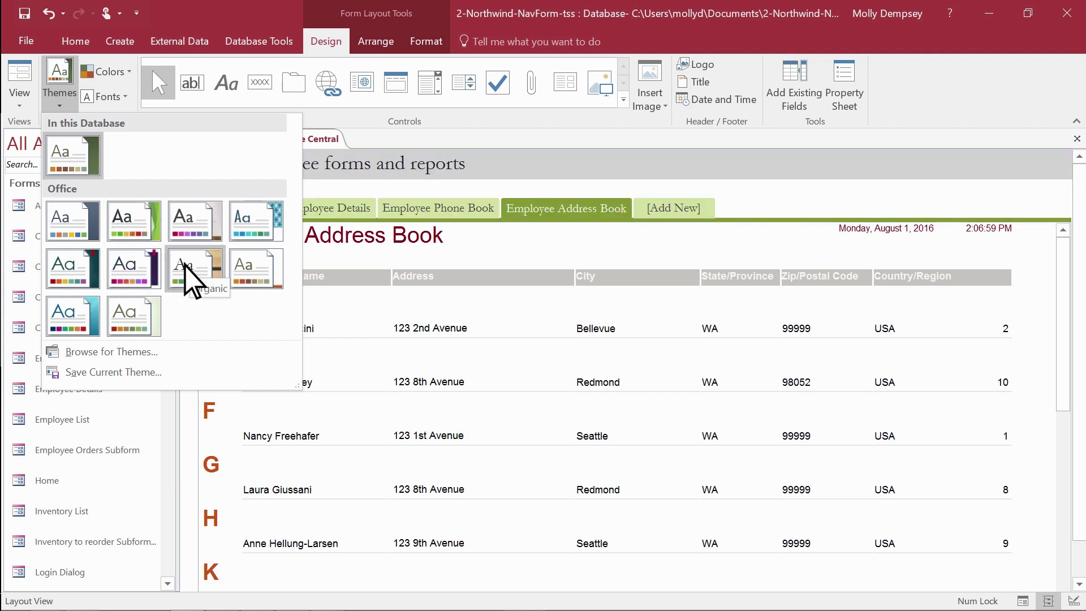
pyautogui.click(85, 229)
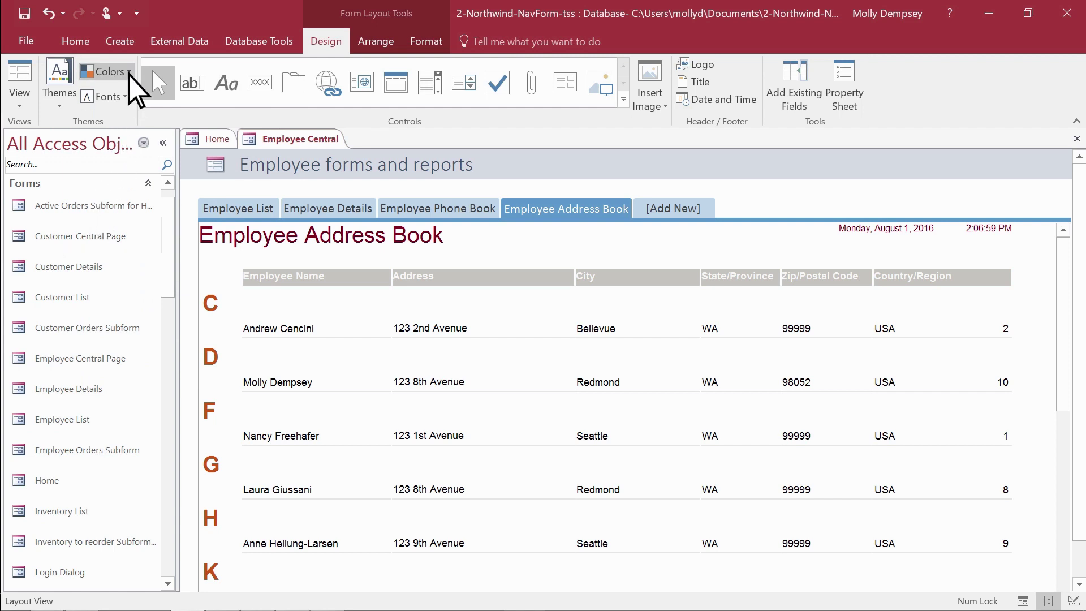
pyautogui.click(128, 75)
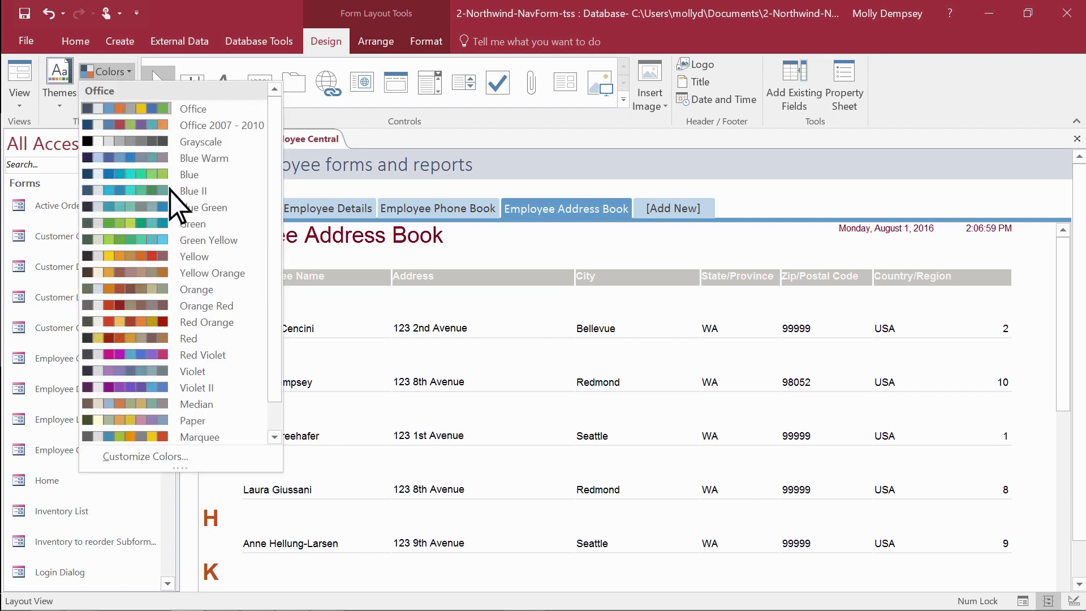
pyautogui.click(188, 259)
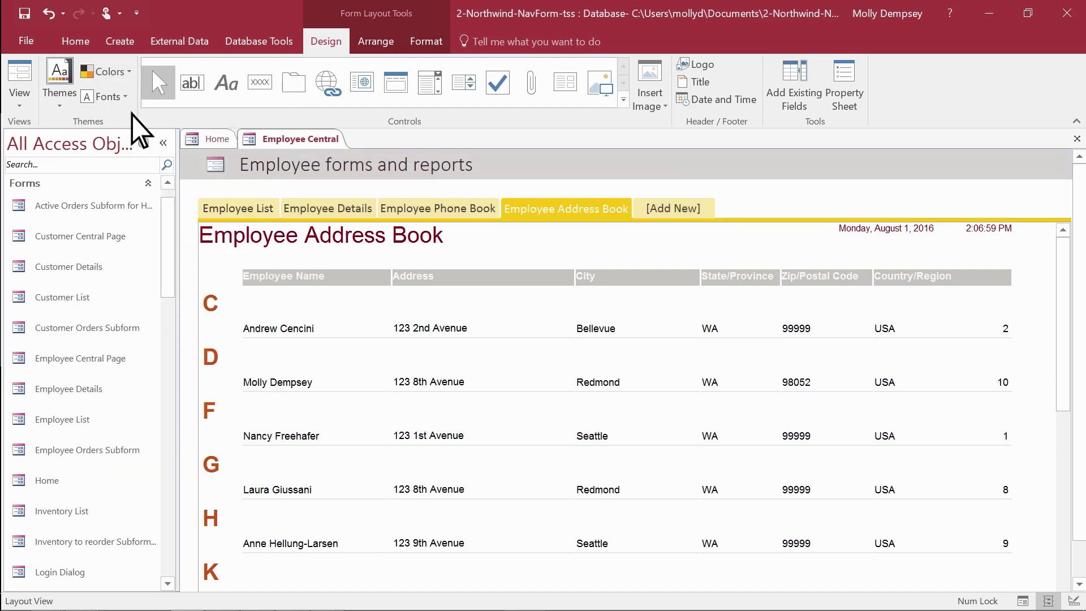
pyautogui.click(126, 100)
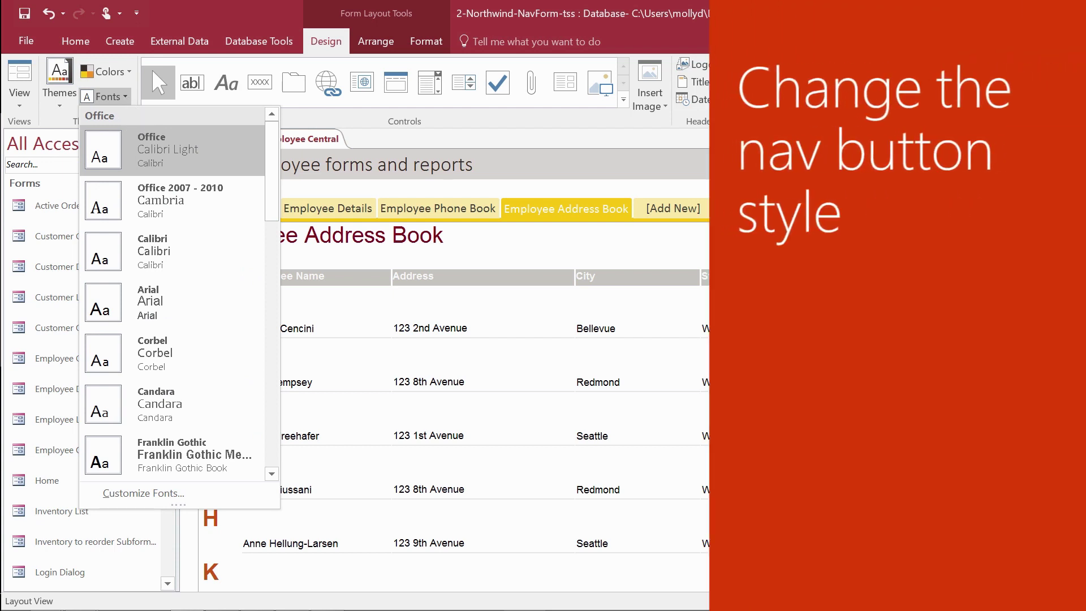
# Select all navigation tabs, Employee List through [Add New], and apply the black Quick Style.
pyautogui.press('Escape')
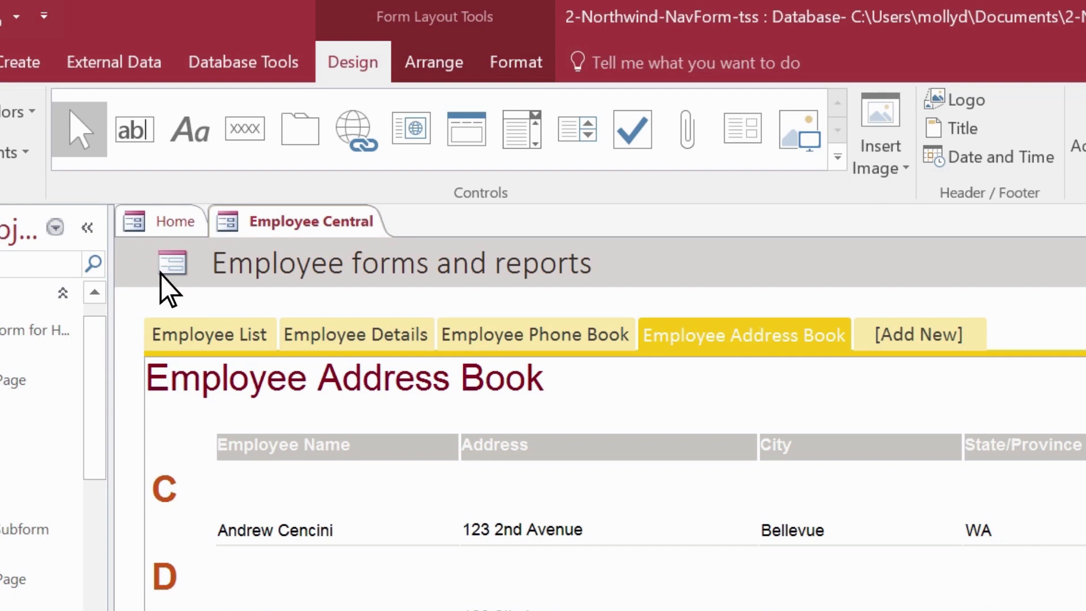
pyautogui.click(193, 333)
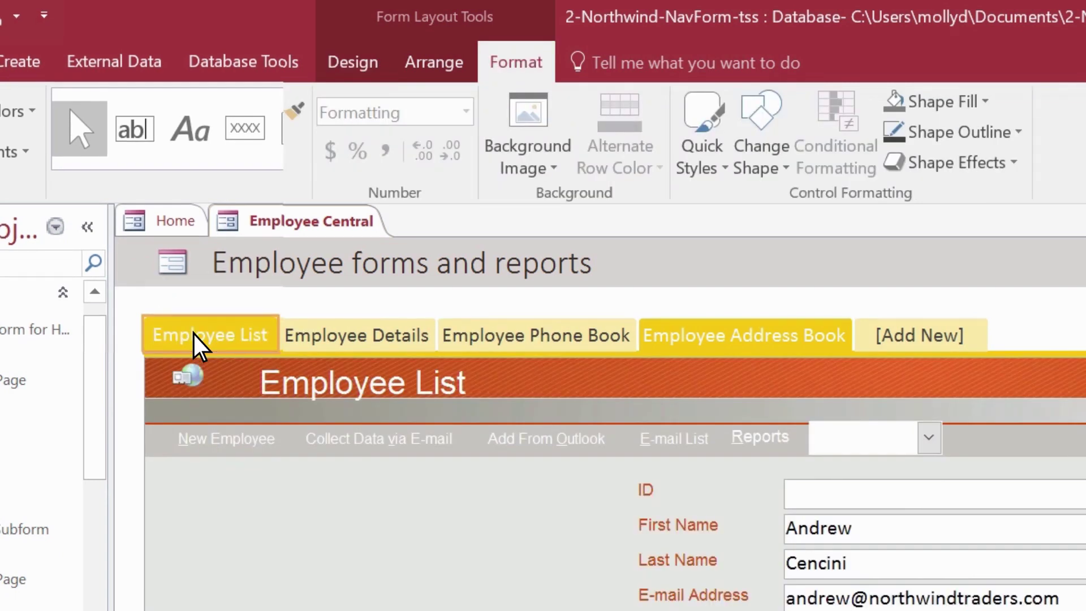
pyautogui.click(889, 334)
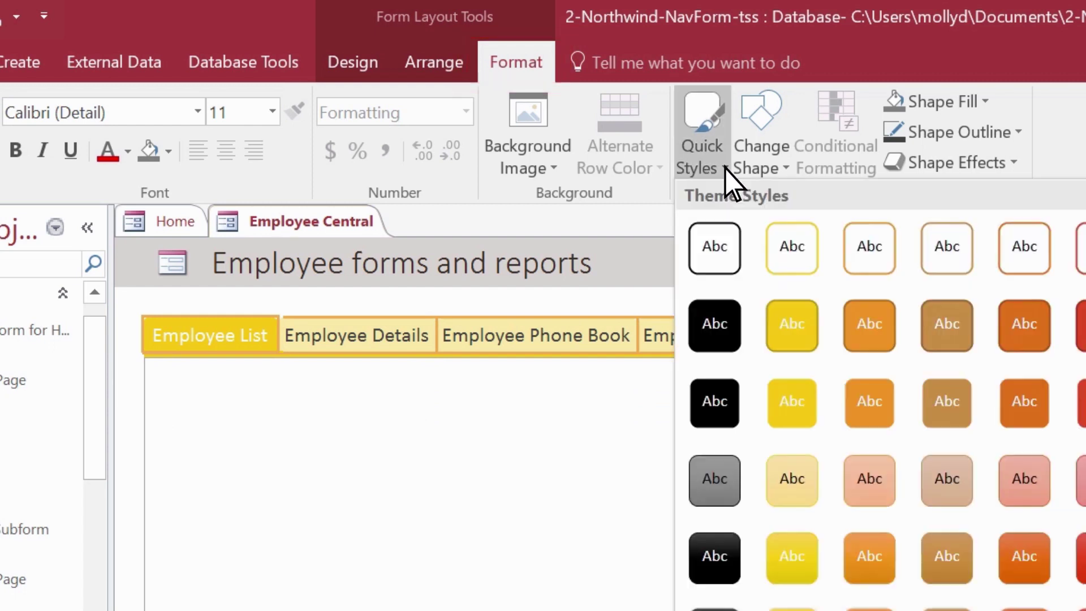
pyautogui.click(725, 169)
pyautogui.click(708, 335)
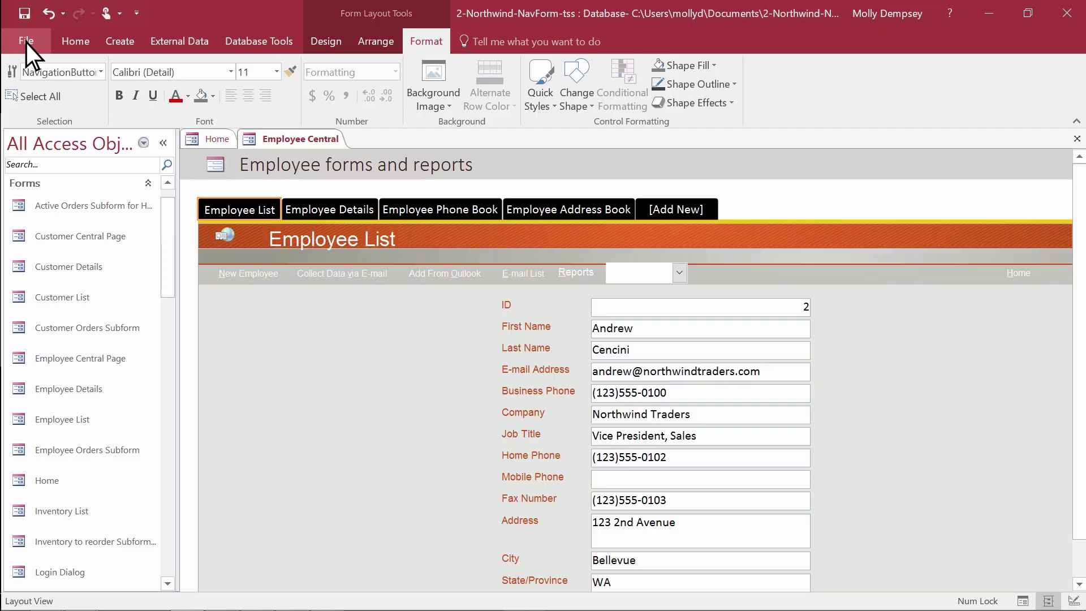
# Set Employee Central Page as the current database's startup Display Form.
pyautogui.click(26, 43)
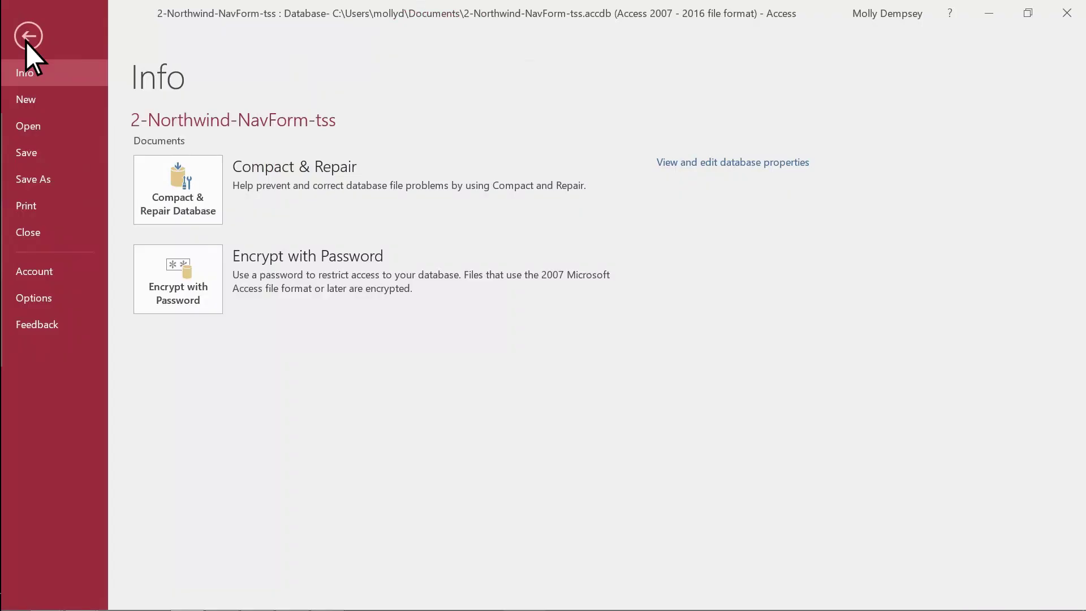
pyautogui.click(26, 299)
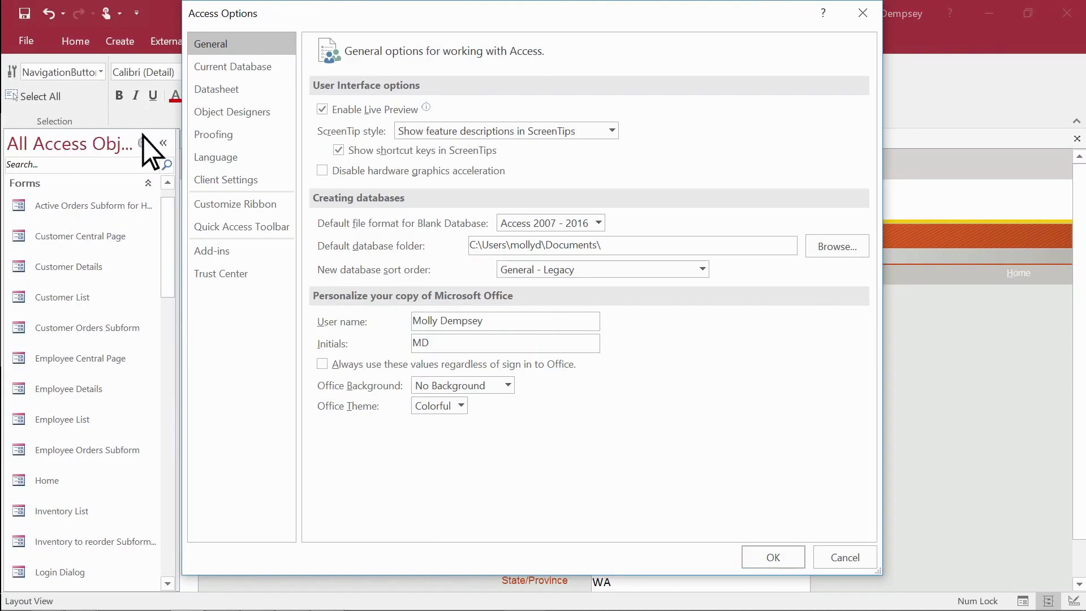
pyautogui.click(224, 67)
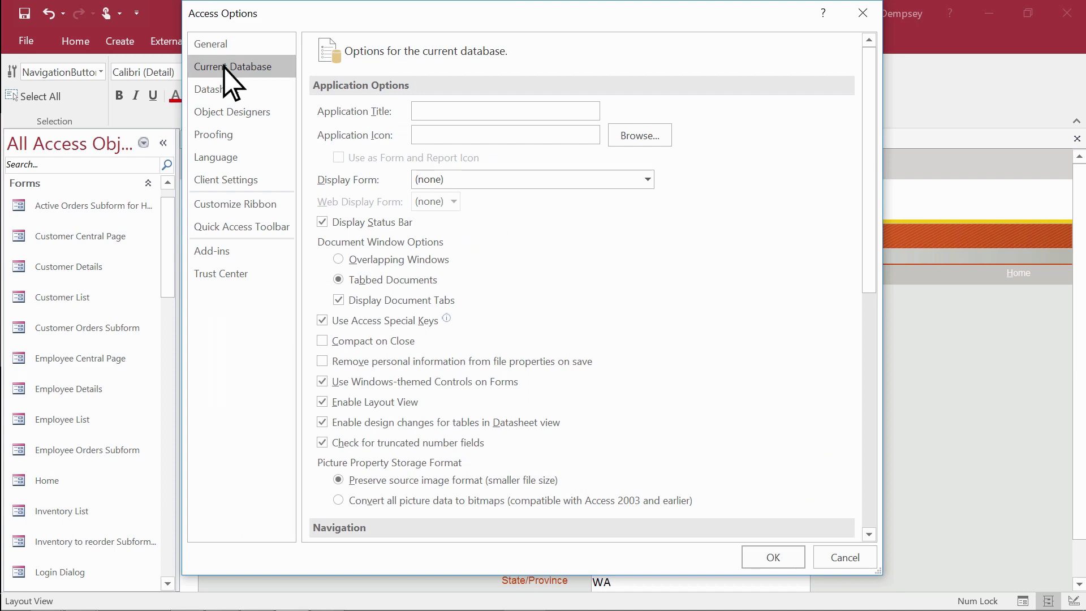
pyautogui.click(648, 180)
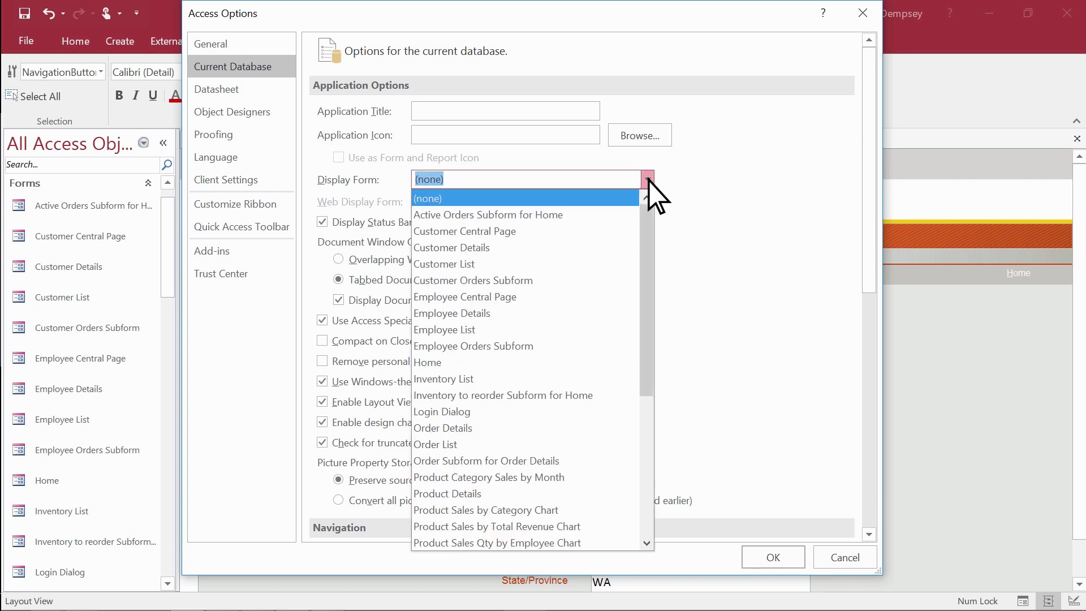
pyautogui.click(560, 301)
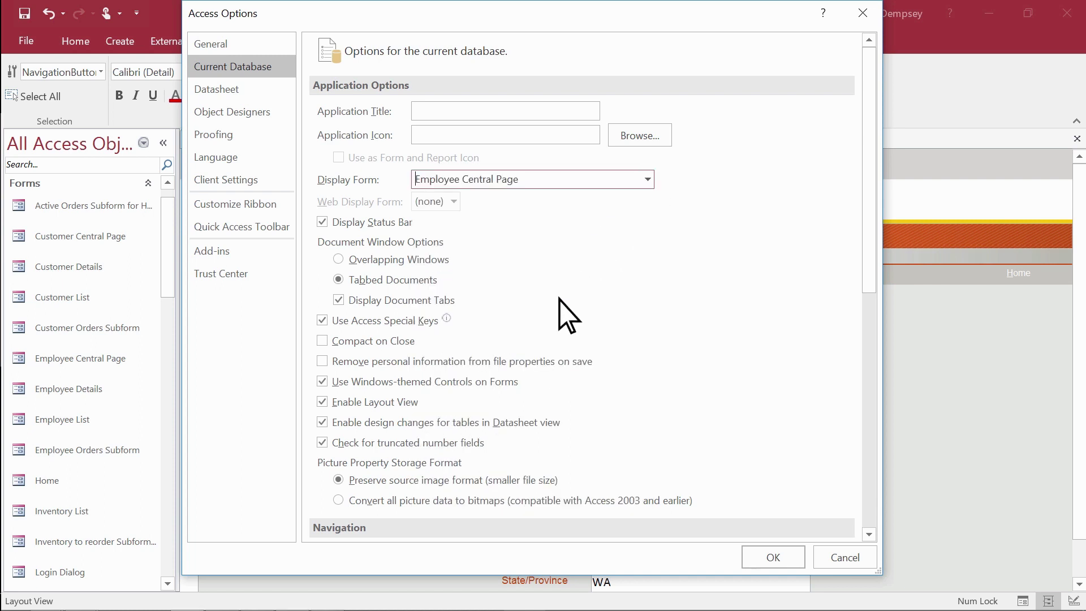
pyautogui.click(793, 559)
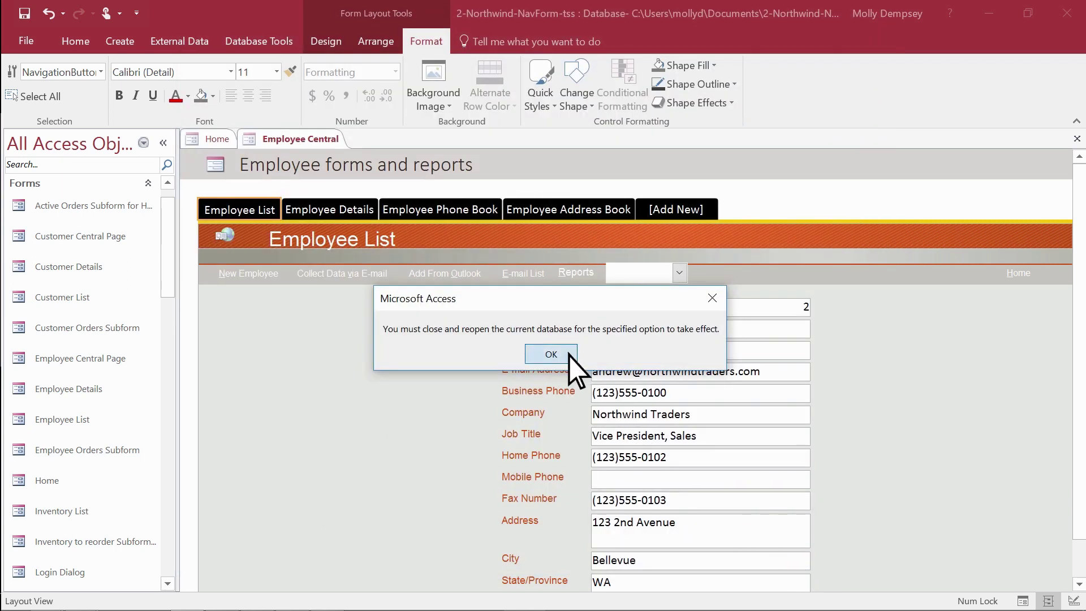
pyautogui.click(550, 354)
# Save and close the database, then reopen 2-Northwind-NavForm-tss from the recent list.
pyautogui.click(27, 18)
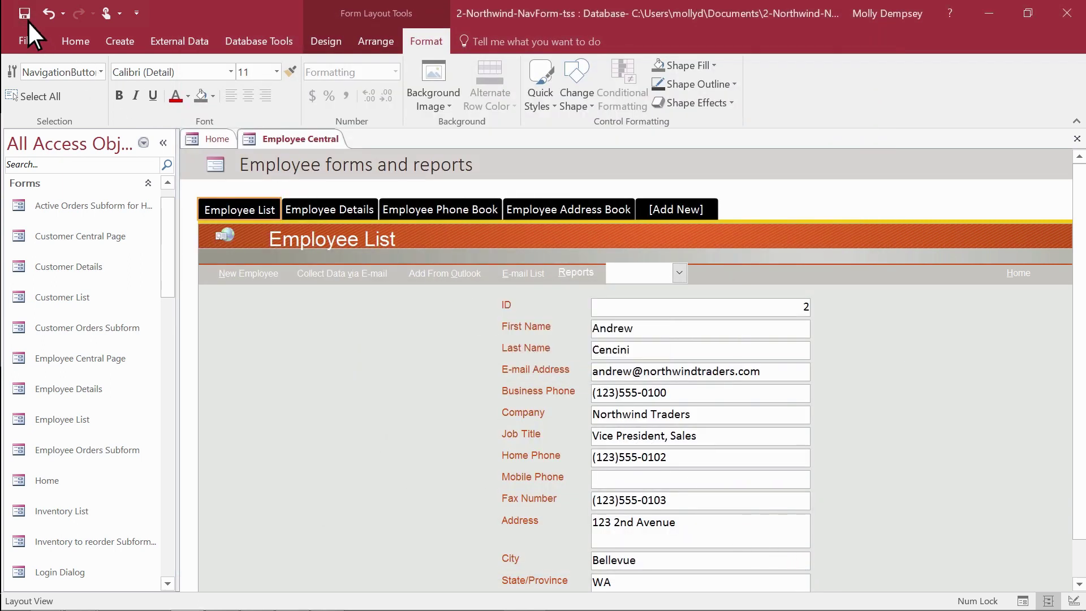
pyautogui.click(34, 43)
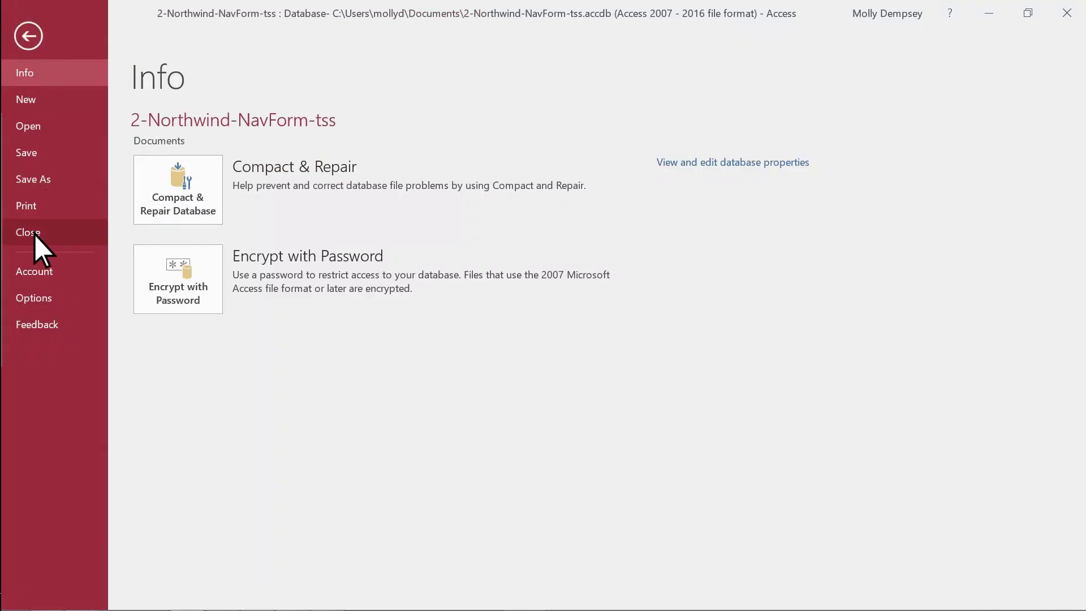
pyautogui.click(34, 235)
pyautogui.click(33, 46)
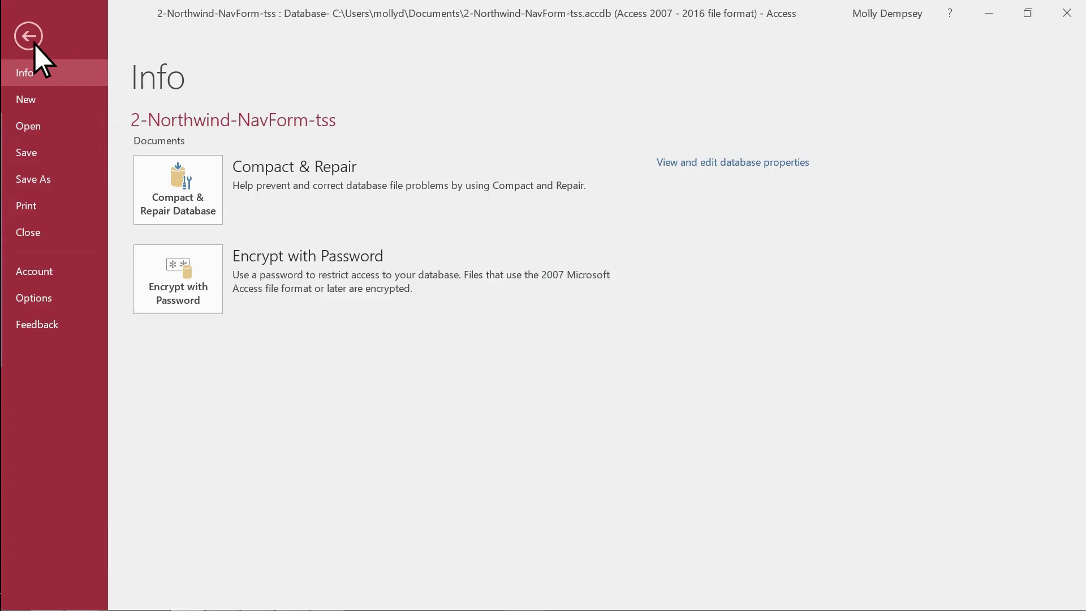
pyautogui.click(35, 126)
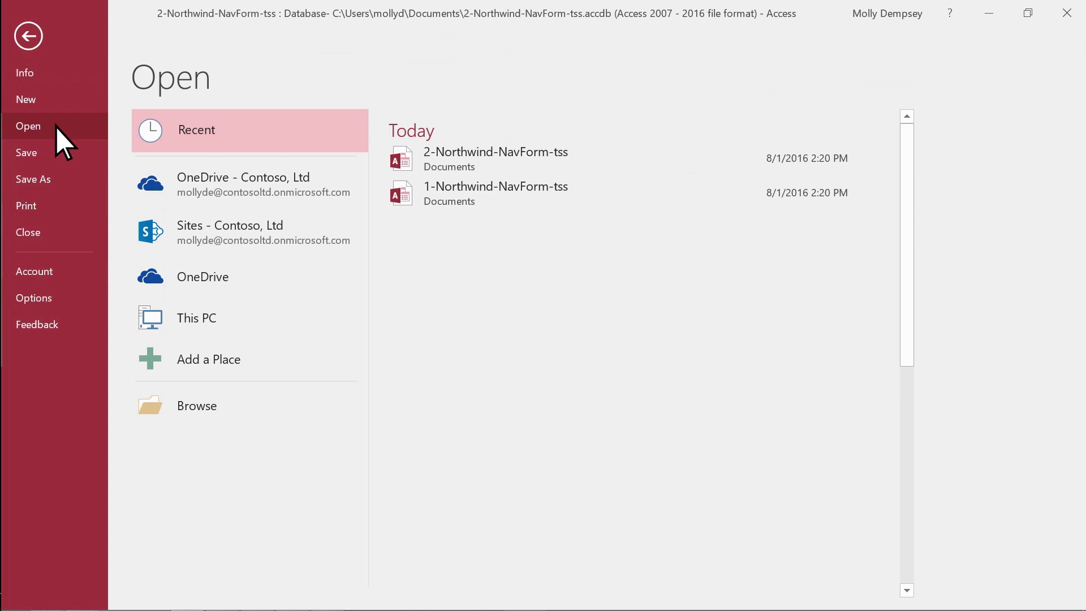
pyautogui.click(453, 161)
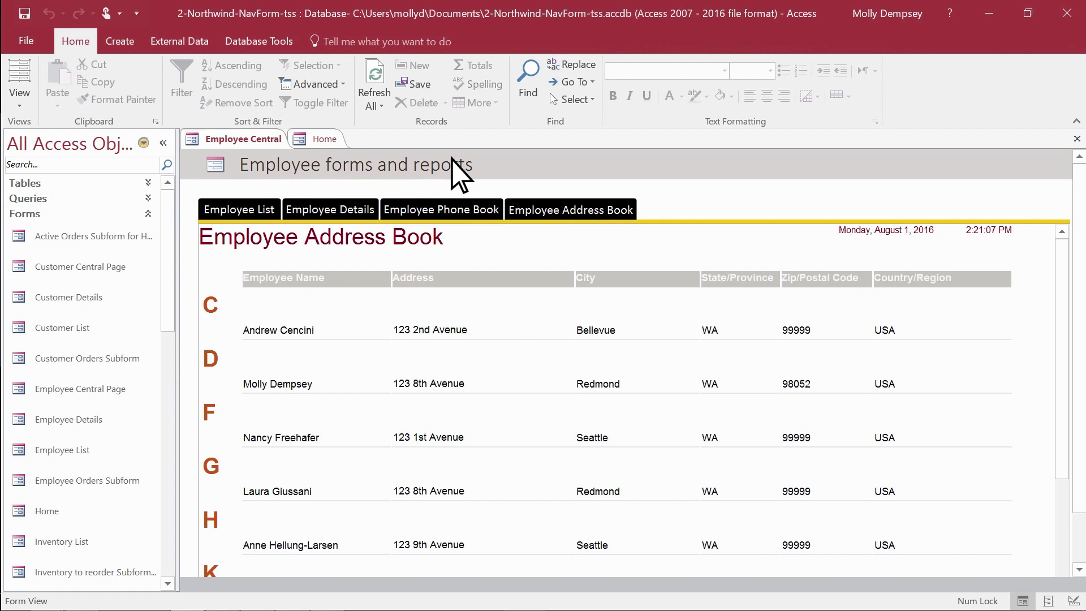
# Test the Employee List, Employee Details, Employee Phone Book and Employee Address Book tabs.
pyautogui.click(254, 208)
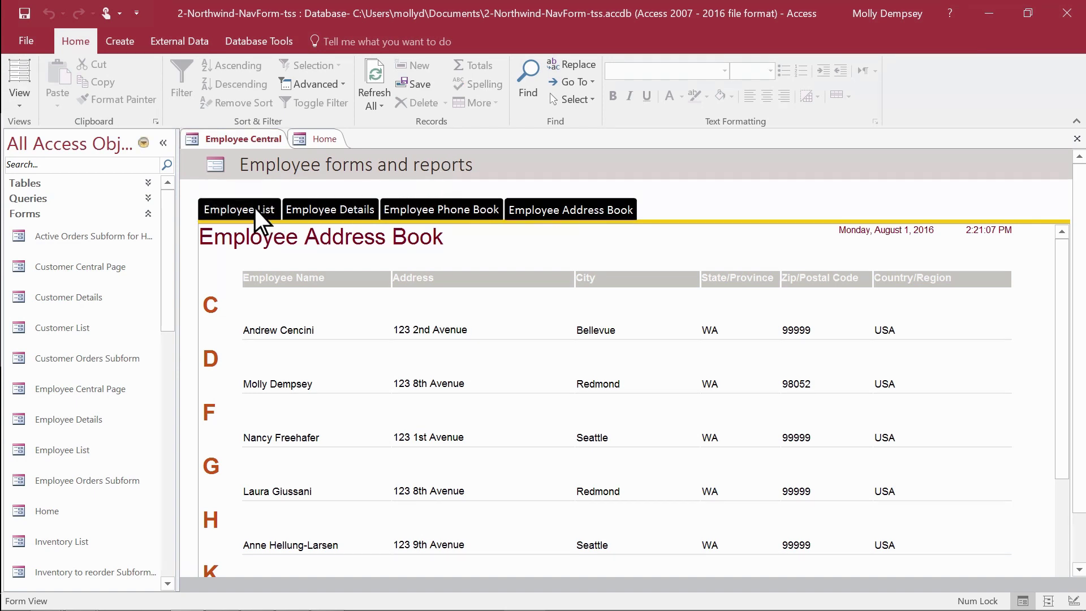
pyautogui.click(320, 208)
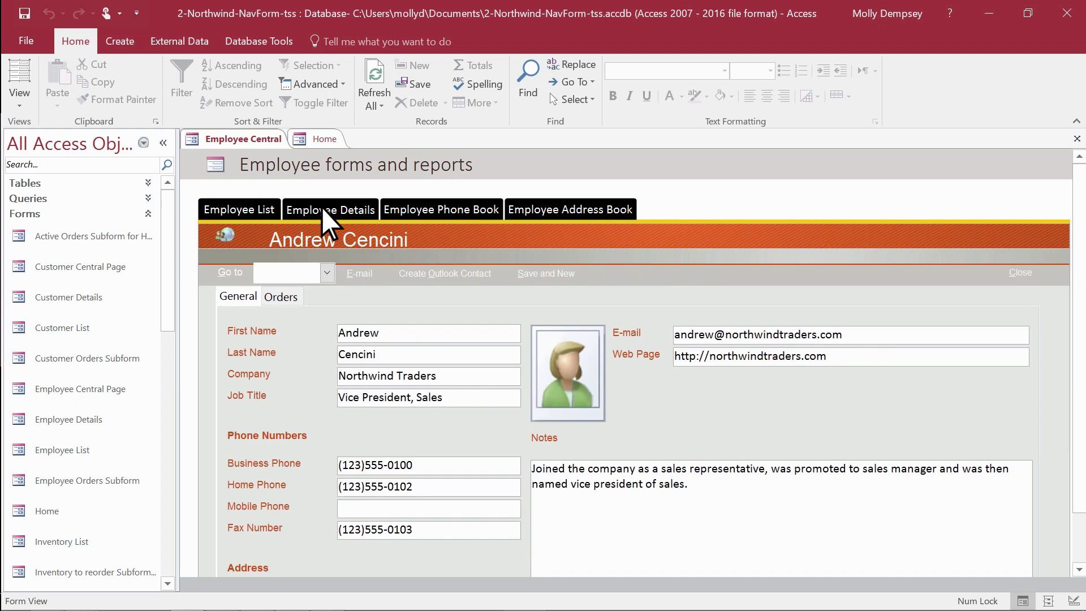
pyautogui.click(415, 208)
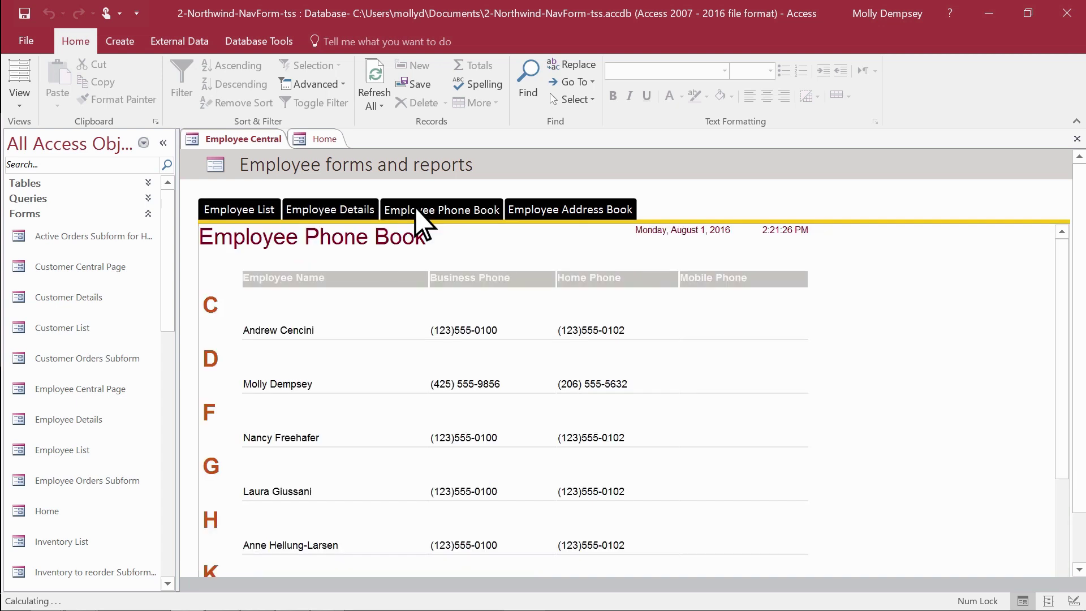
pyautogui.click(534, 208)
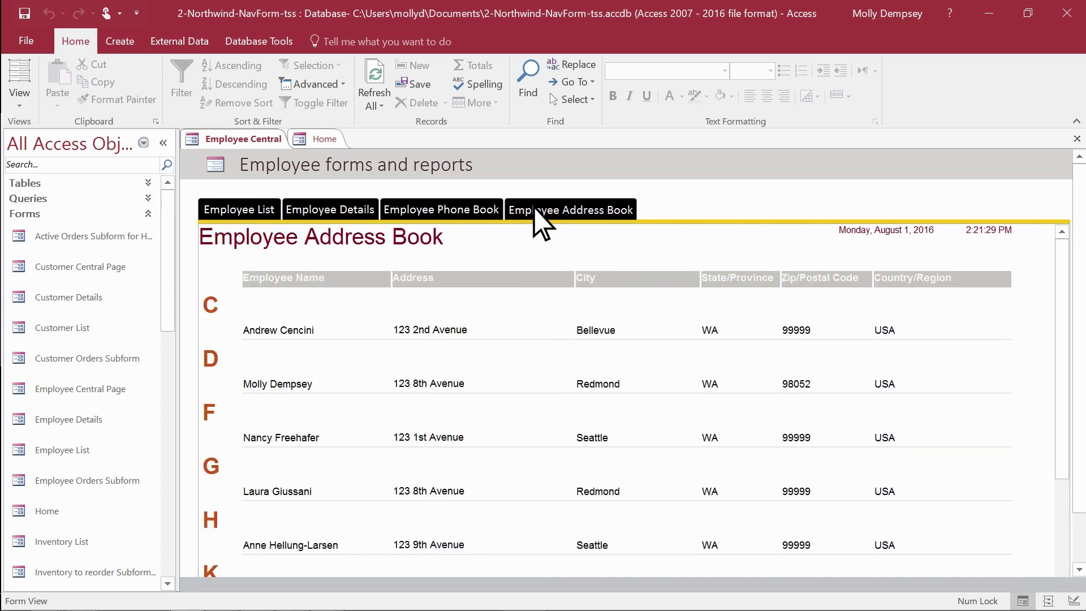